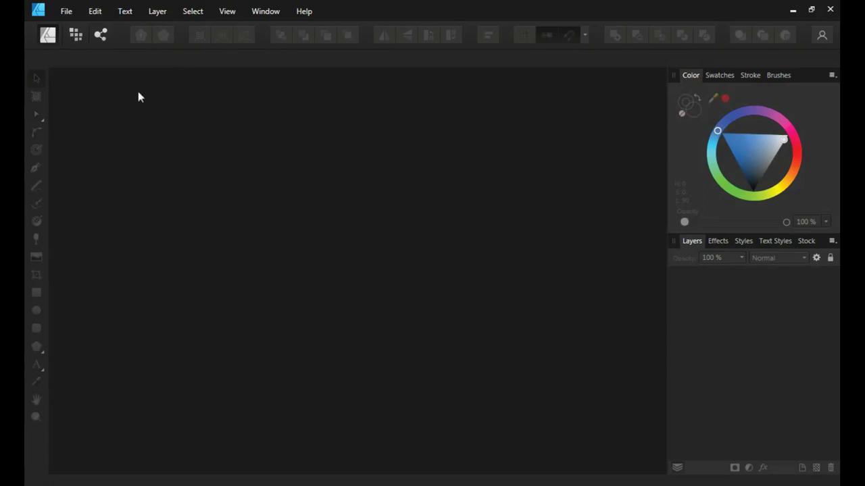
Step: Create a new A4 print document in portrait orientation with the CMYK/8 color format
click(66, 10)
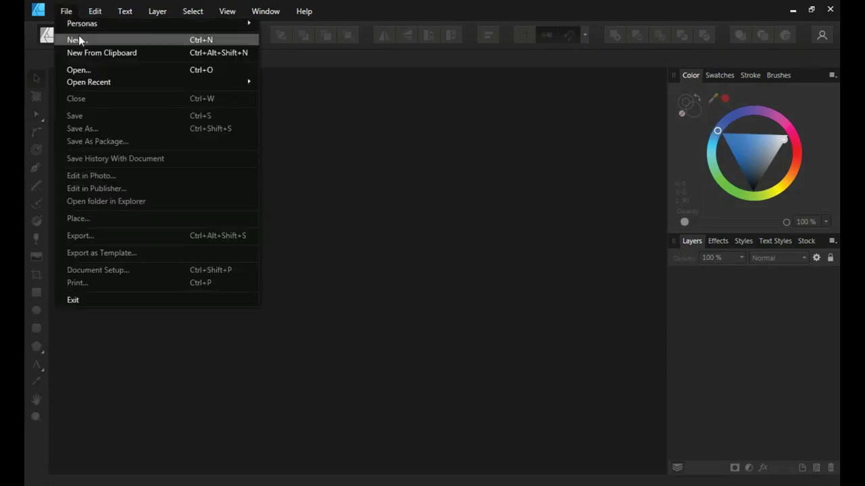
click(95, 41)
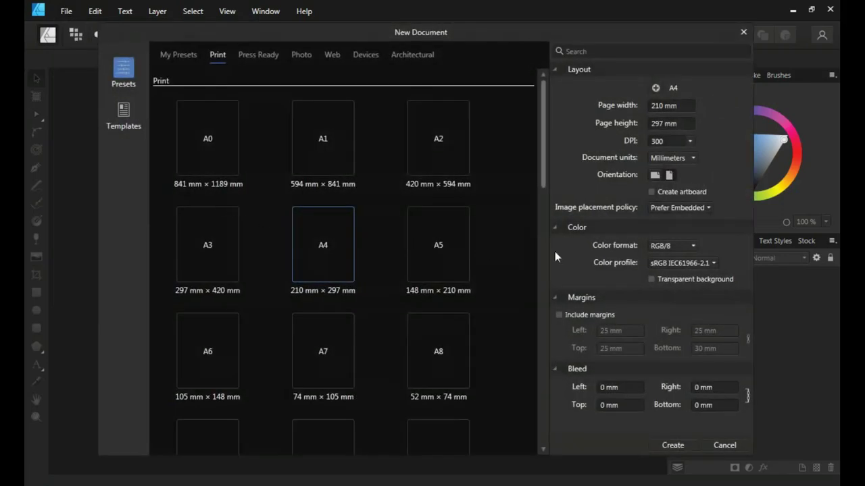
click(682, 249)
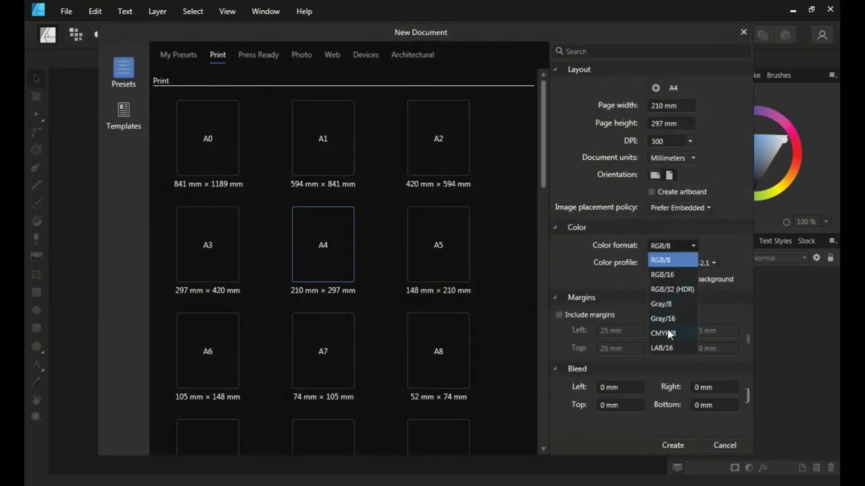
click(663, 333)
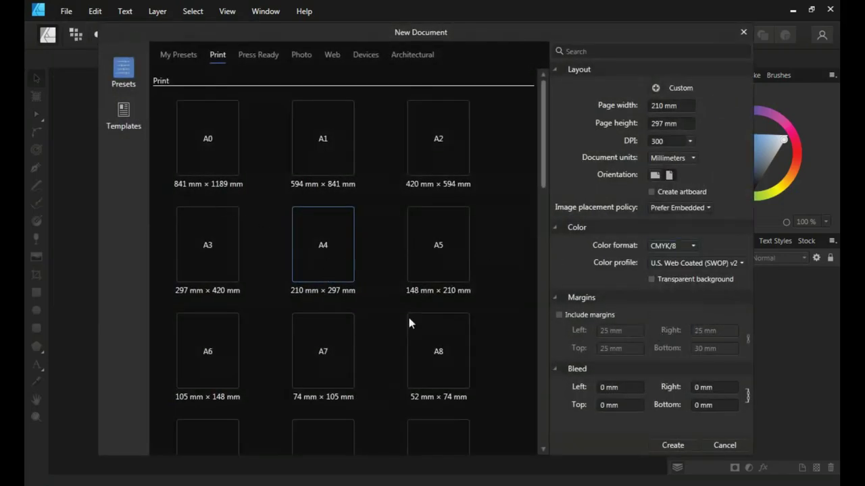
click(690, 444)
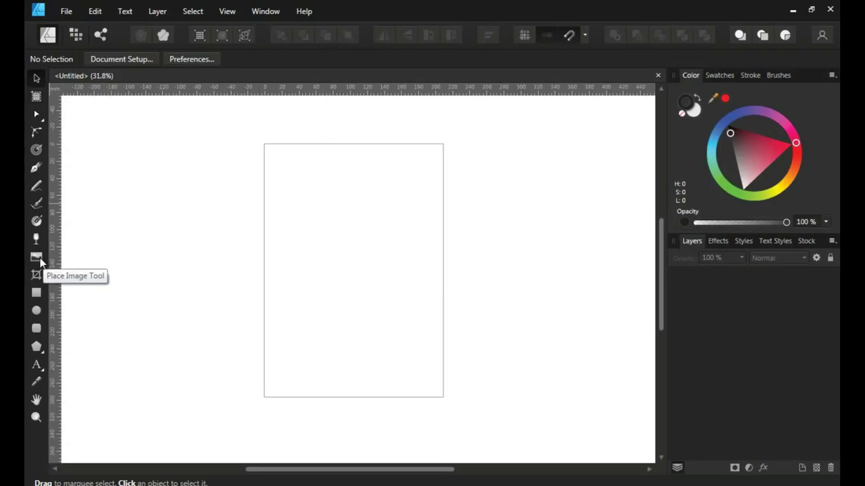
click(37, 257)
click(350, 239)
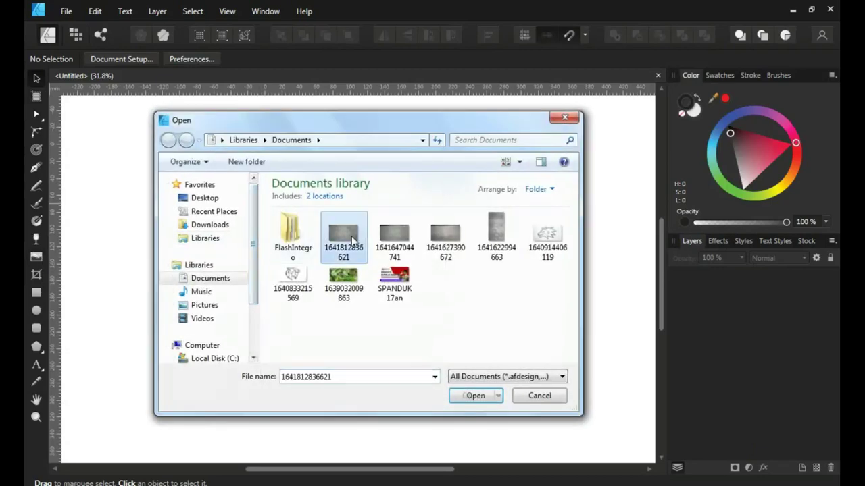
click(471, 396)
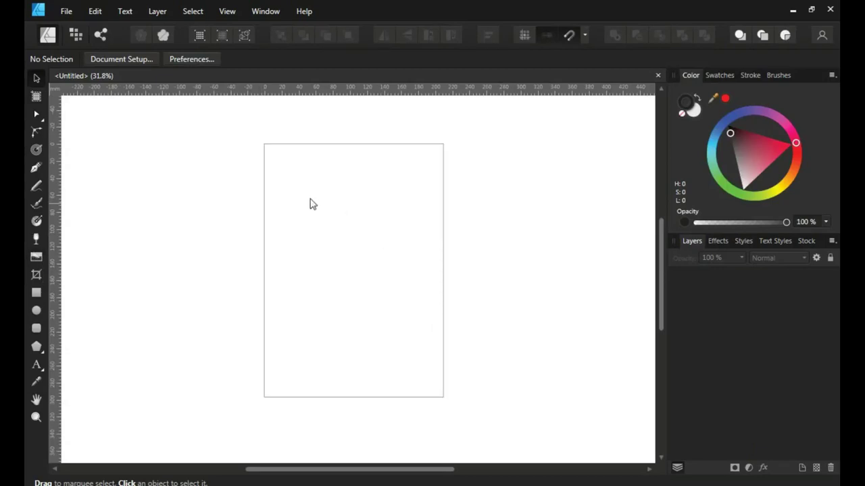
click(289, 194)
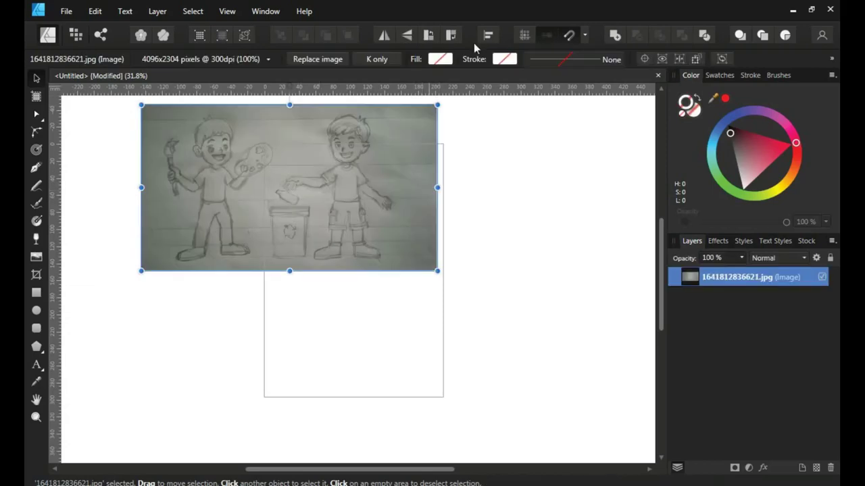
Step: Crop the placed sketch from both sides so mainly the boy holding the paintbrush and palette remains
click(37, 274)
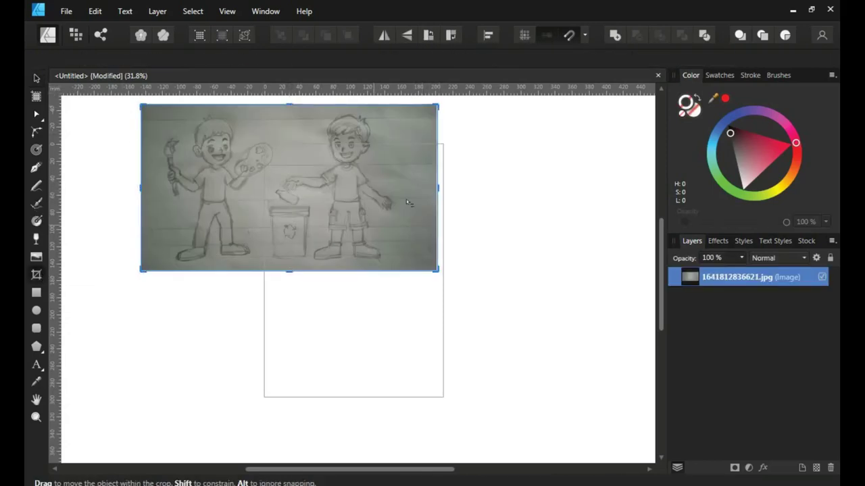
scroll(437, 189, up, 1)
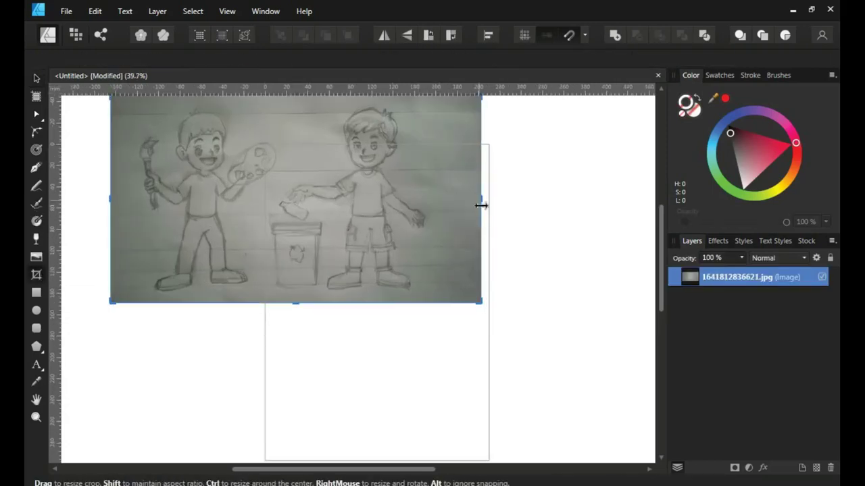
drag(481, 202, 288, 208)
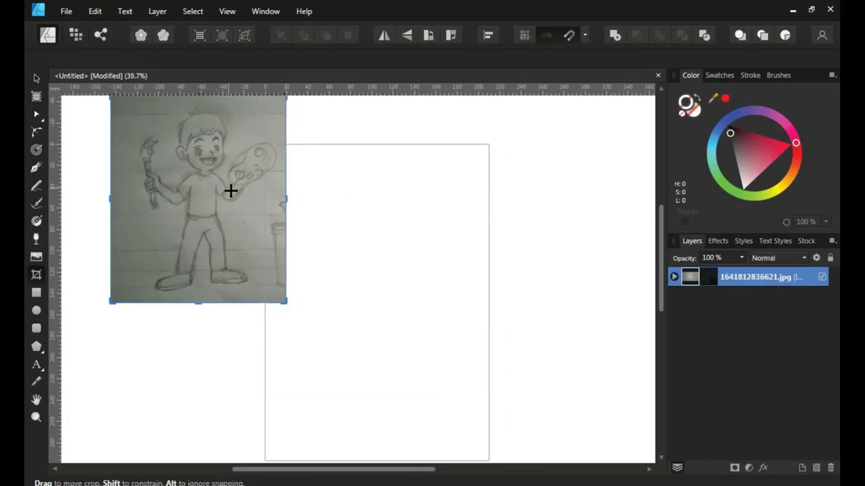
drag(230, 189, 358, 231)
drag(261, 255, 270, 249)
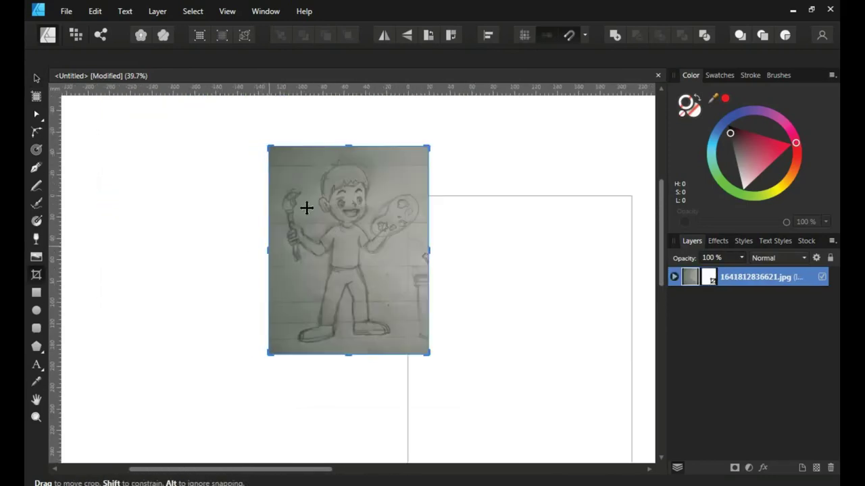
Step: Center the cropped sketch horizontally and vertically on the page, aligned to the spread
click(488, 35)
click(513, 76)
click(512, 139)
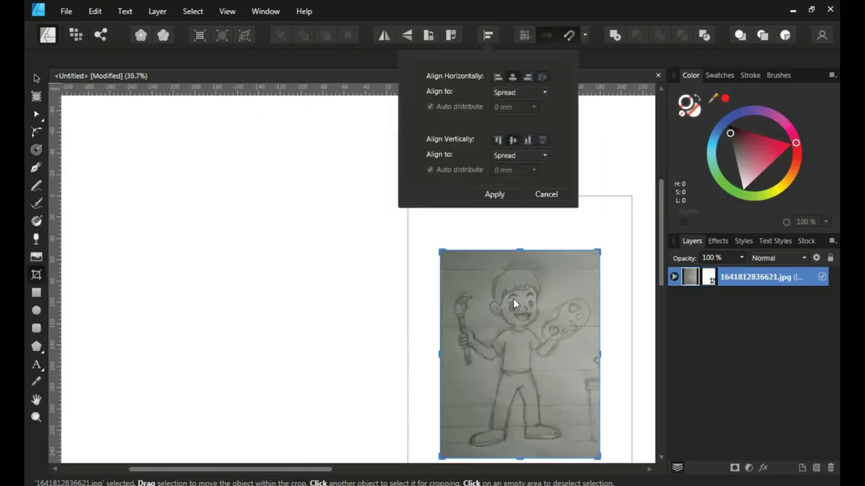
click(37, 79)
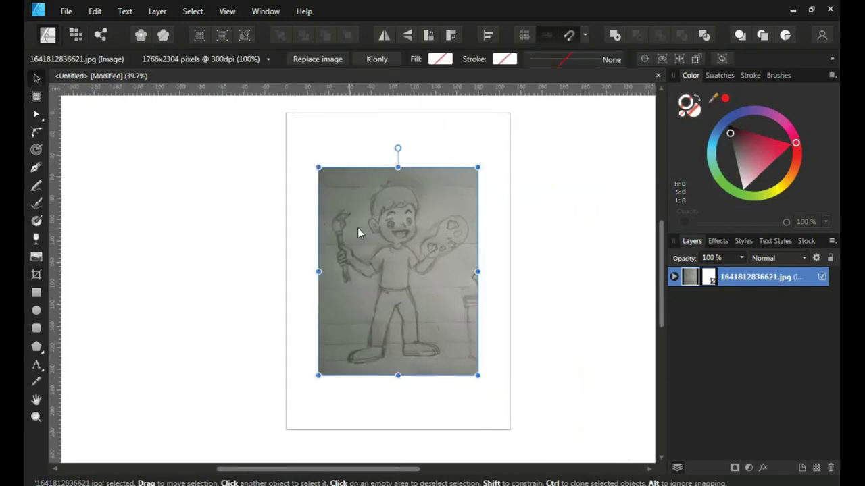
Step: Lower the sketch image layer's opacity to 72%
scroll(359, 229, up, 1)
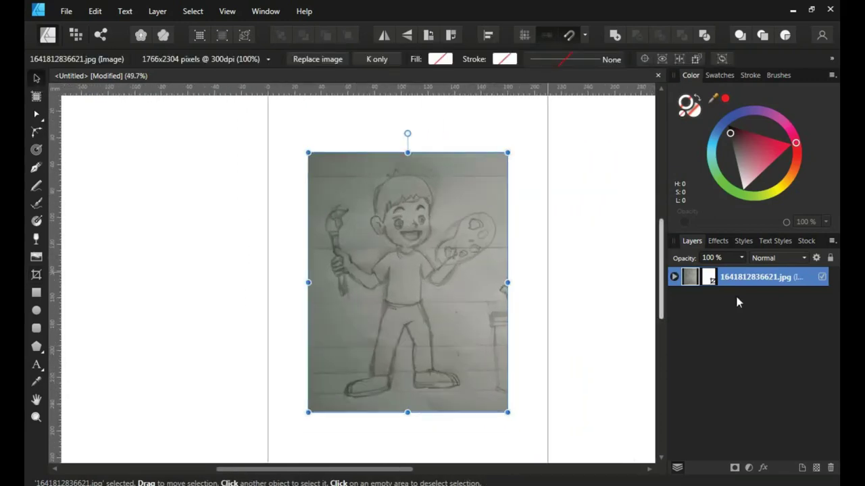
click(741, 258)
drag(743, 273, 722, 275)
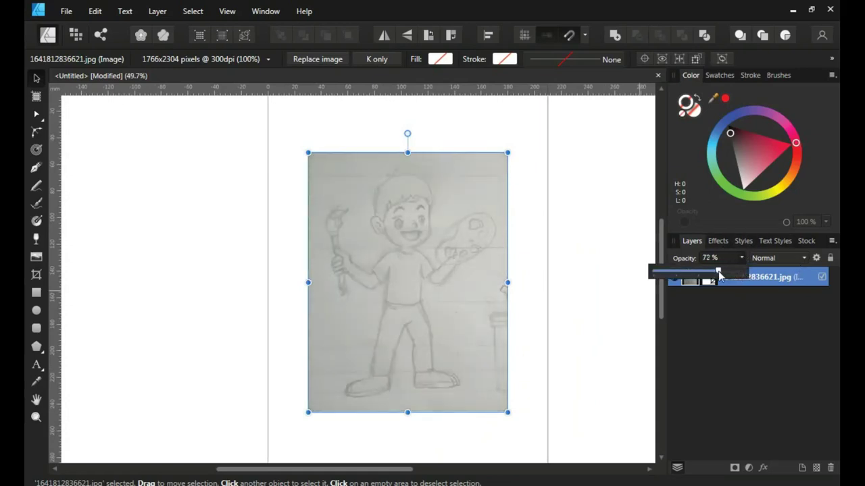
Step: Activate the Pen tool and give it a solid black stroke 2 pt wide with no fill
scroll(416, 227, up, 3)
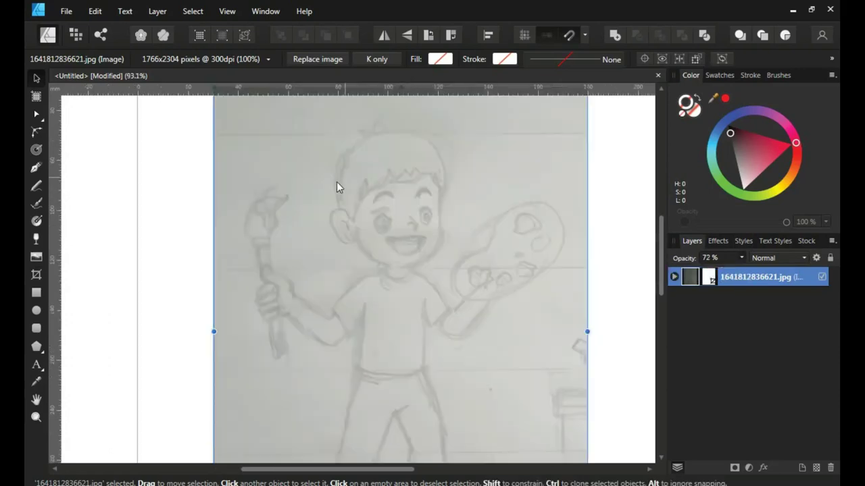
click(38, 166)
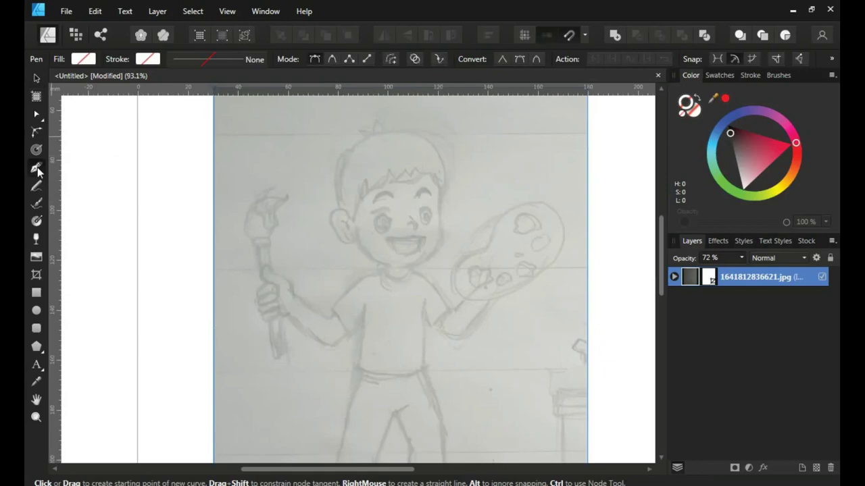
click(256, 61)
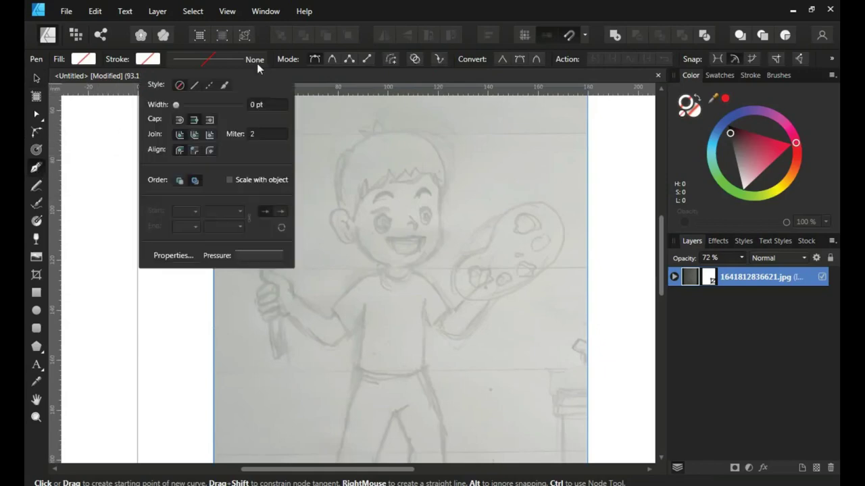
drag(177, 105, 180, 105)
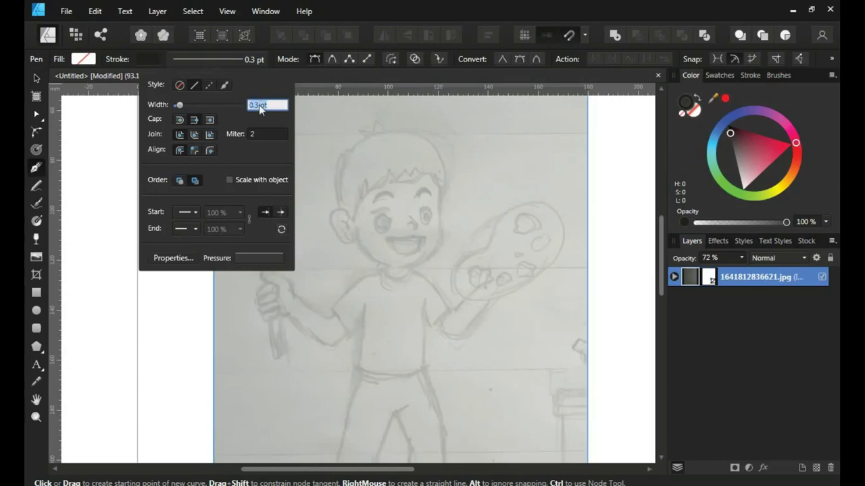
text(2)
key(Escape)
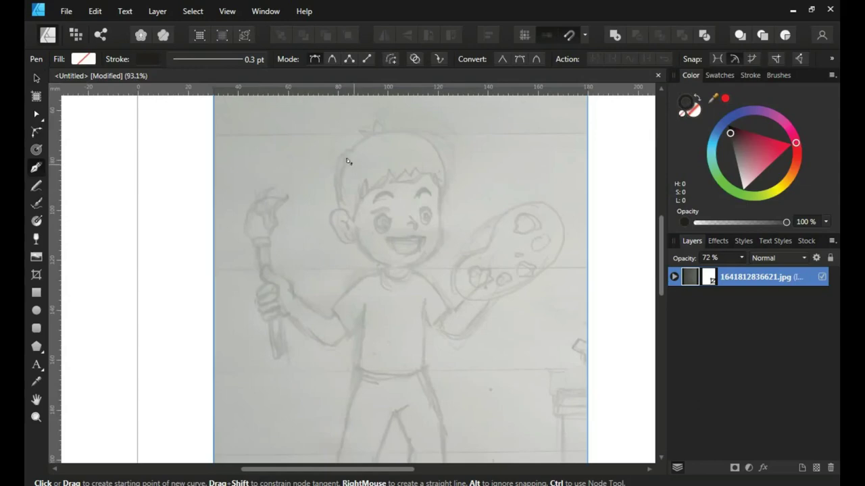
click(749, 75)
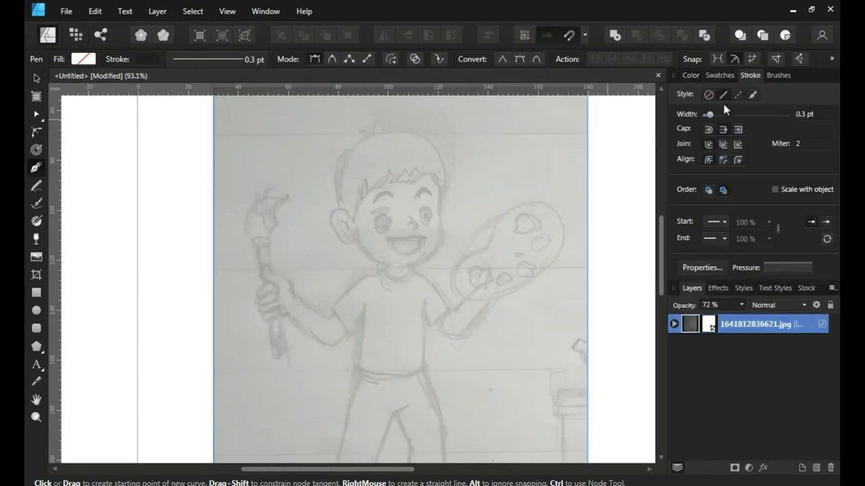
drag(709, 115, 714, 115)
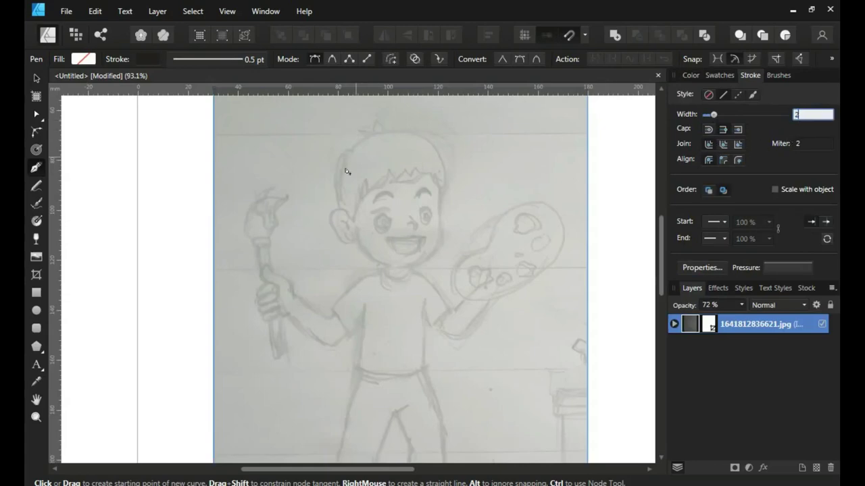
Step: Trace the left side of the boy's jaw as an open curve from below the ear to the chin
scroll(330, 207, up, 5)
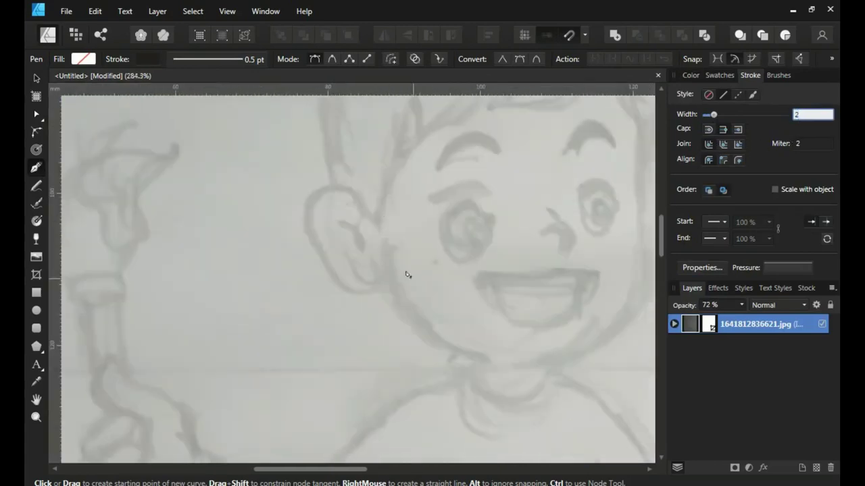
drag(407, 275, 319, 223)
click(302, 216)
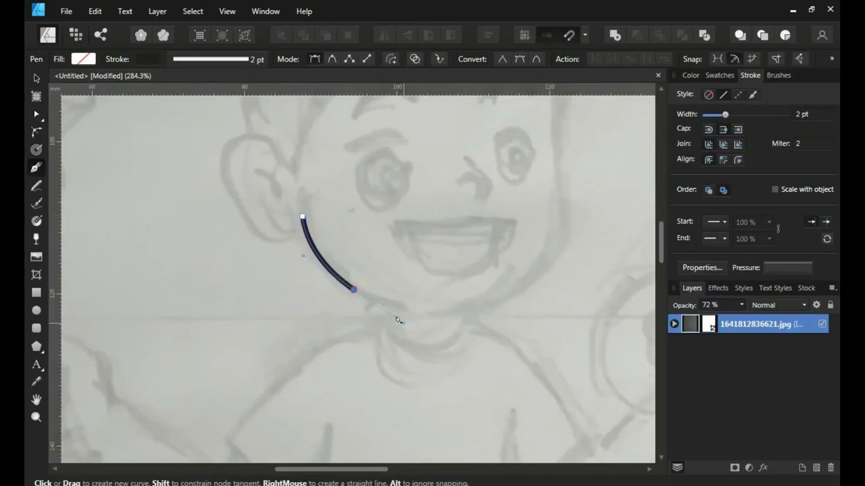
drag(398, 320, 403, 323)
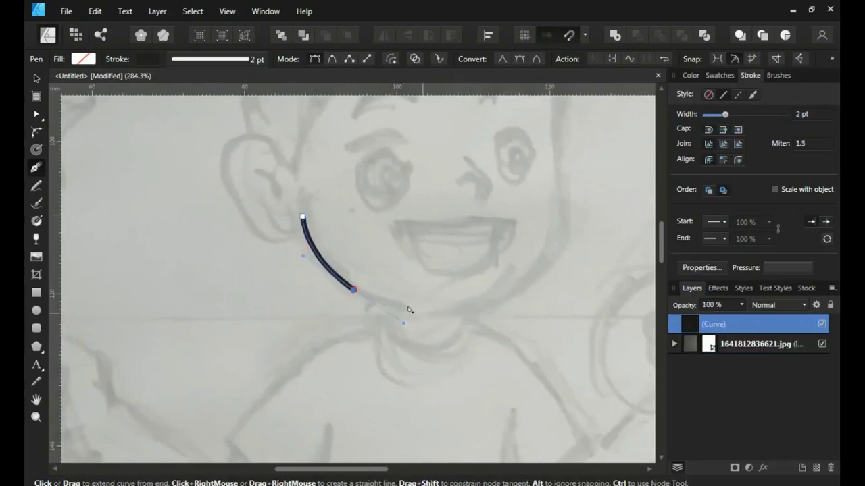
click(413, 313)
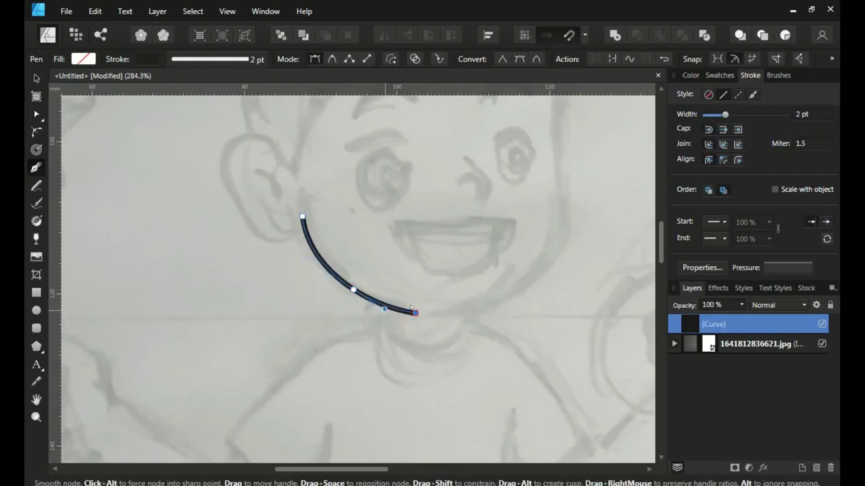
key(Escape)
Step: Trace the right side of the face as an open curve from the chin up the cheek to the hairline
drag(453, 311, 340, 370)
click(332, 371)
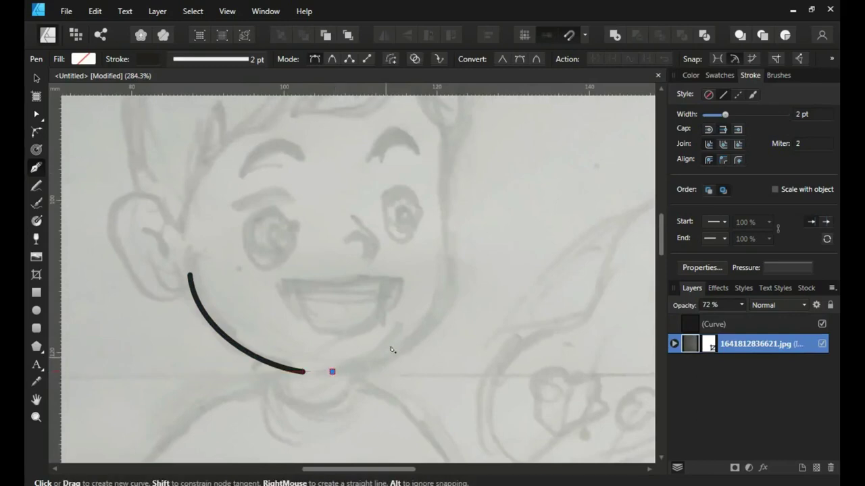
drag(444, 311, 453, 306)
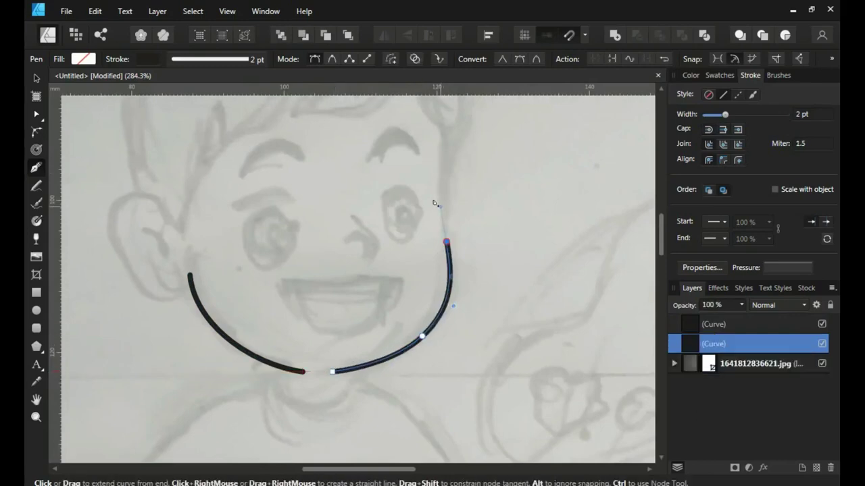
mouse_move(449, 156)
mouse_down()
mouse_move(422, 278)
mouse_move(415, 255)
mouse_up()
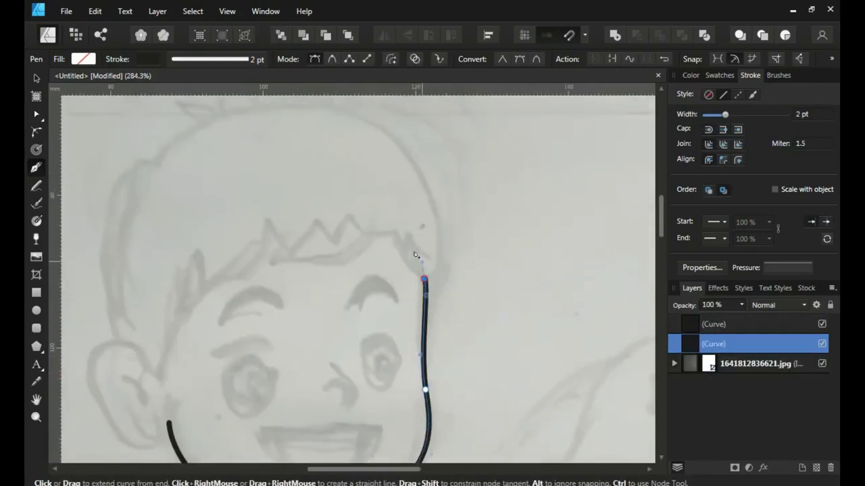
key(Escape)
Step: Trace the outer contour of the boy's ear, ending it at the upper end of the left jaw curve
scroll(378, 237, left, 3)
scroll(378, 237, down, 1)
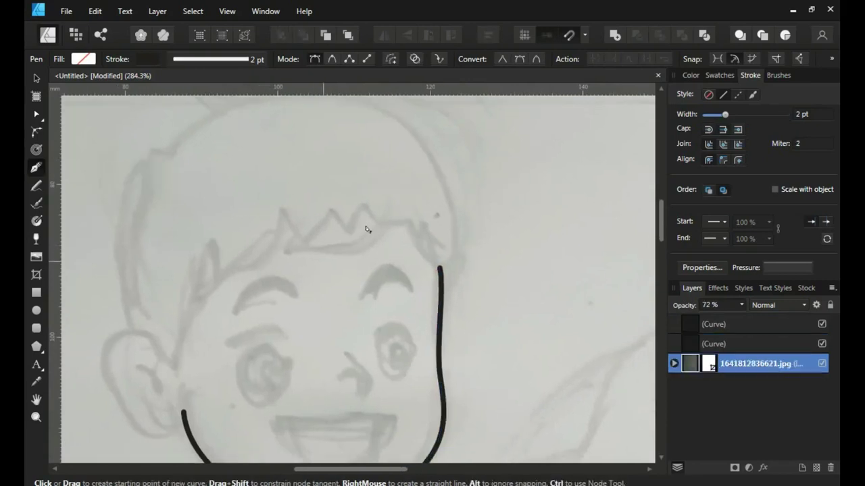
scroll(270, 303, left, 4)
scroll(270, 304, down, 3)
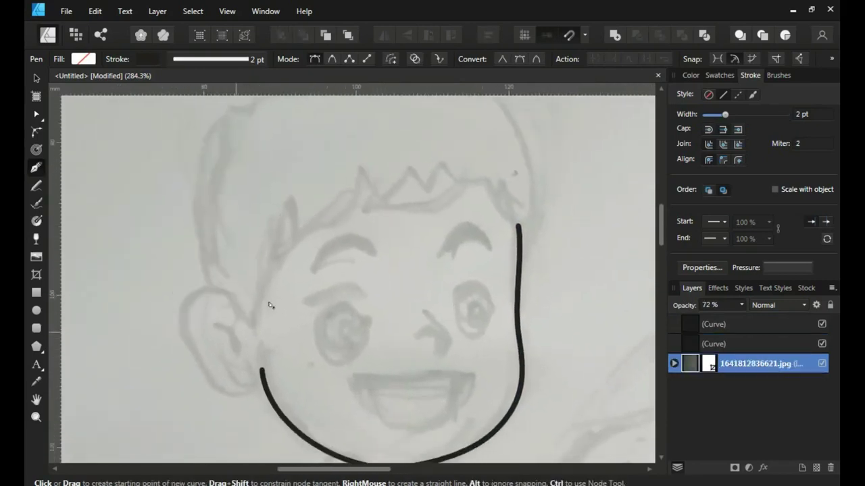
click(300, 289)
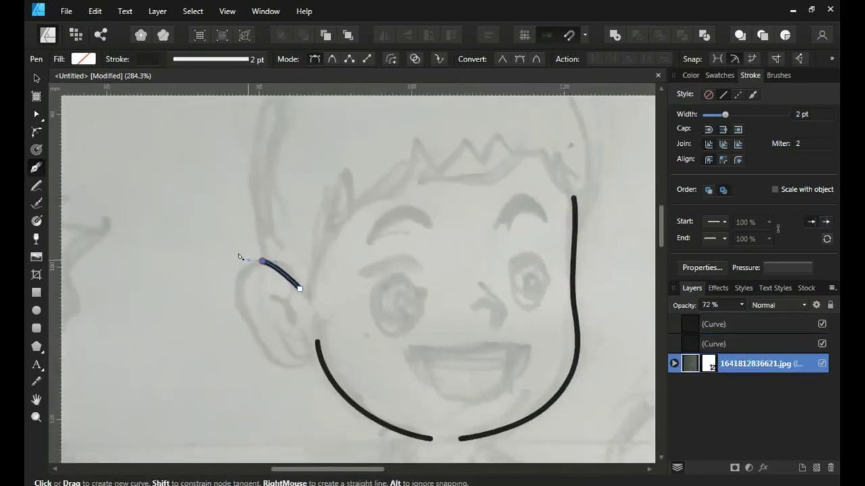
drag(228, 259, 234, 262)
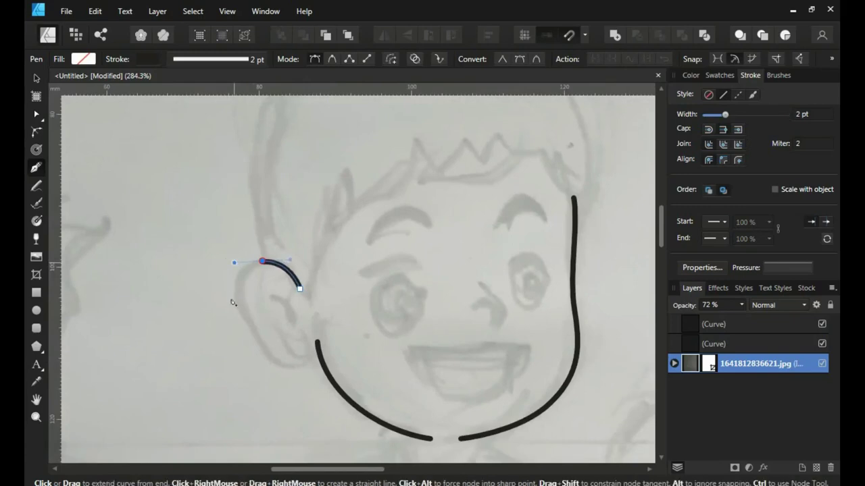
click(294, 363)
click(317, 345)
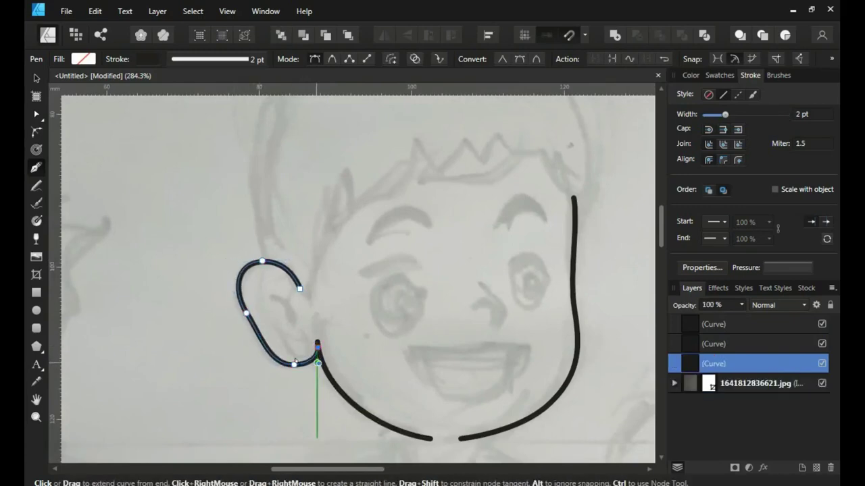
Step: Refine the lowest node of the ear outline and trace the inner ear fold as a short hooked open curve
ctrl+click(300, 366)
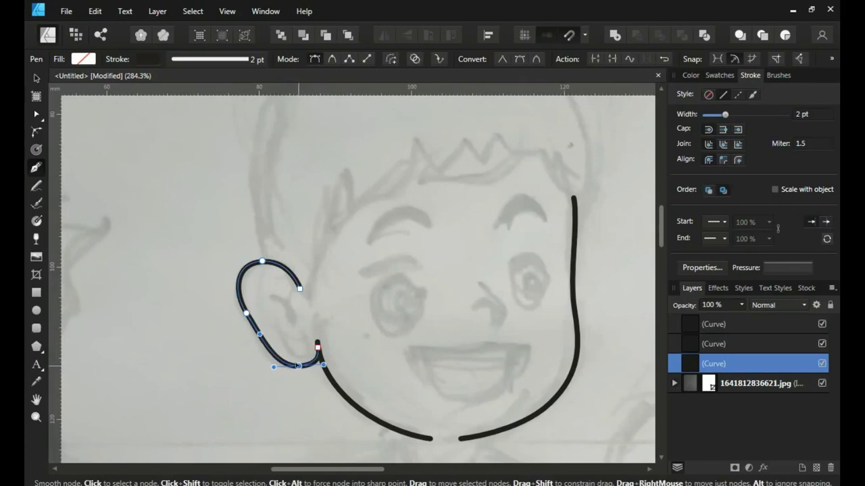
key(Escape)
scroll(281, 307, up, 3)
click(238, 286)
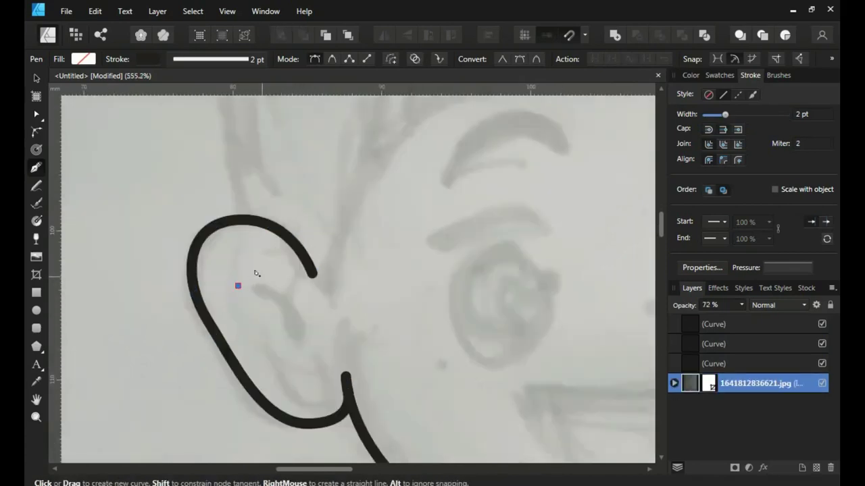
drag(275, 287, 279, 293)
click(297, 309)
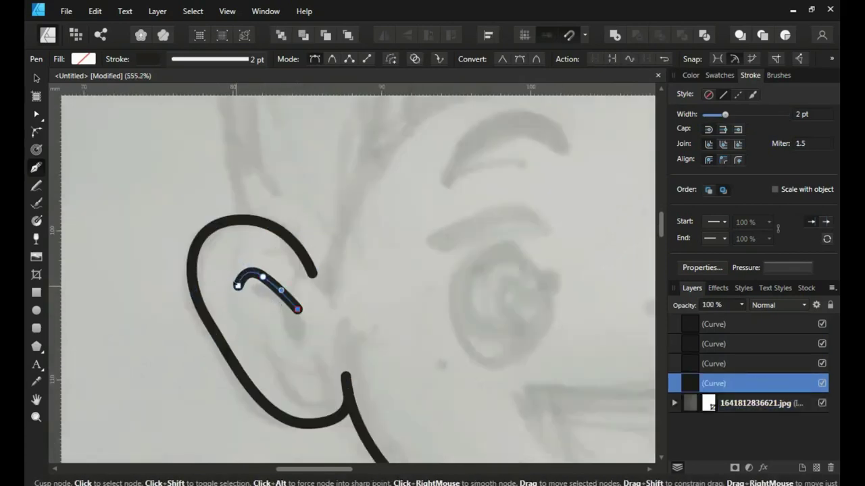
drag(244, 263, 221, 260)
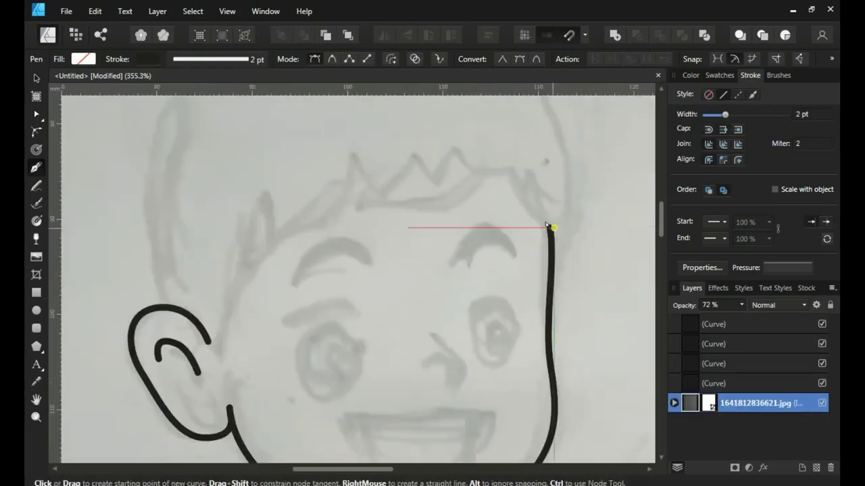
Step: Trace the jagged front hairline from the upper end of the right face curve across the forehead to the ear's upper end
click(501, 163)
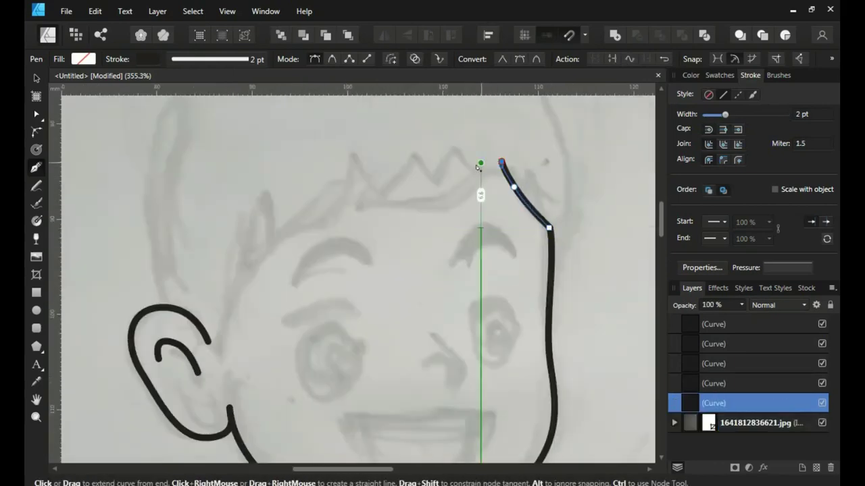
click(470, 188)
click(396, 197)
click(358, 206)
click(383, 170)
click(370, 181)
click(343, 183)
click(306, 228)
click(263, 259)
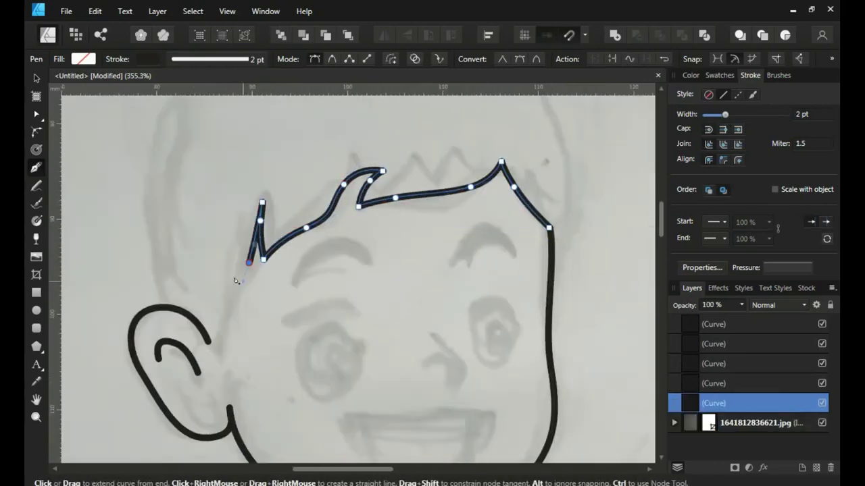
click(206, 344)
key(Escape)
Step: Trace the outer hair contour from the top of the ear up the left side and around the two pointed tufts
scroll(280, 216, down, 3)
click(278, 365)
drag(278, 243, 299, 198)
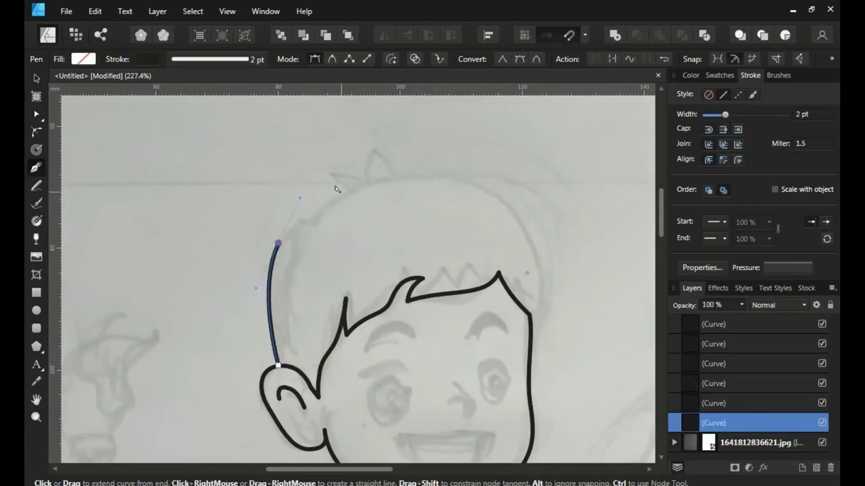
click(341, 191)
click(325, 180)
drag(351, 184, 361, 151)
click(366, 180)
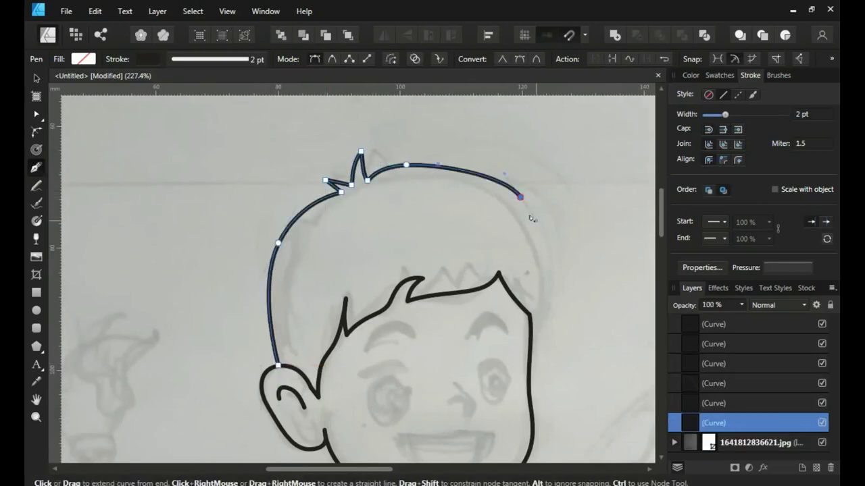
Step: Continue the hair contour over the crown and down the right side, and adjust its end node onto the face line
click(537, 290)
scroll(531, 299, up, 2)
click(534, 311)
click(532, 331)
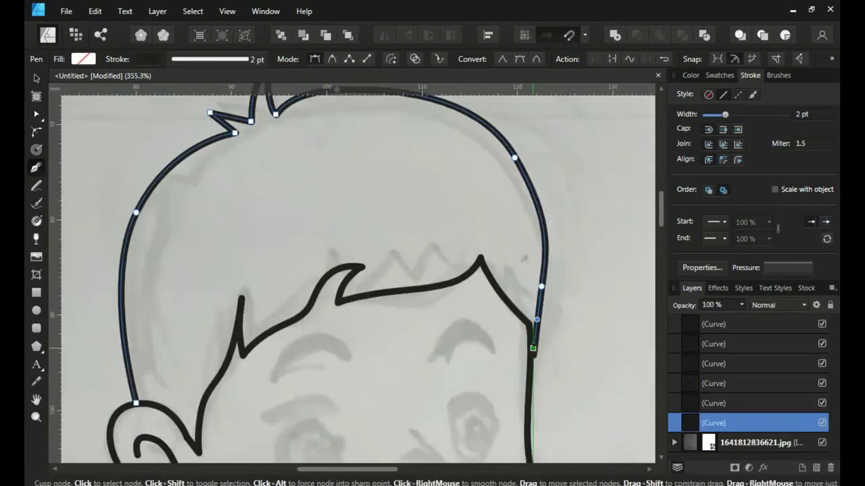
drag(533, 349, 529, 329)
ctrl+click(509, 234)
Step: Trace the neck as a U-shaped open curve below the chin, running from the left jaw line to the right one
scroll(510, 233, down, 4)
scroll(459, 378, up, 5)
click(386, 238)
click(380, 263)
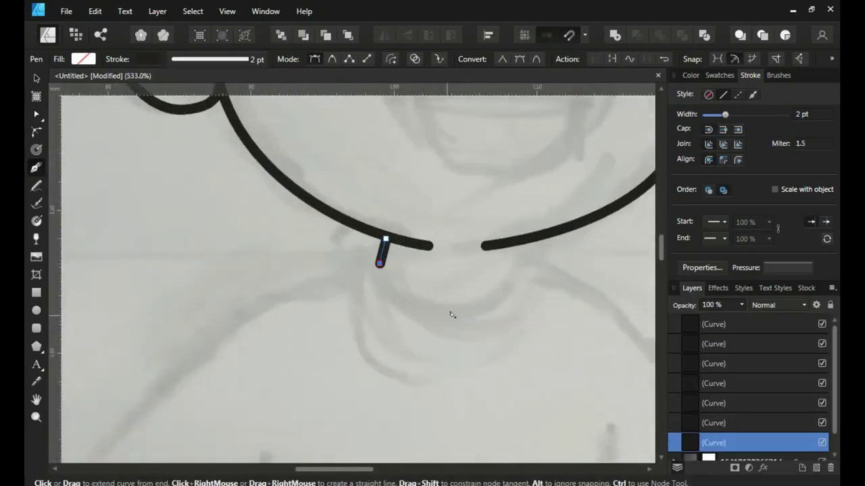
click(451, 315)
click(519, 241)
Step: Trace the shirt's collar band around the neck curve and smooth the bend of its lower edge
click(380, 263)
click(341, 277)
click(438, 344)
click(560, 277)
click(524, 260)
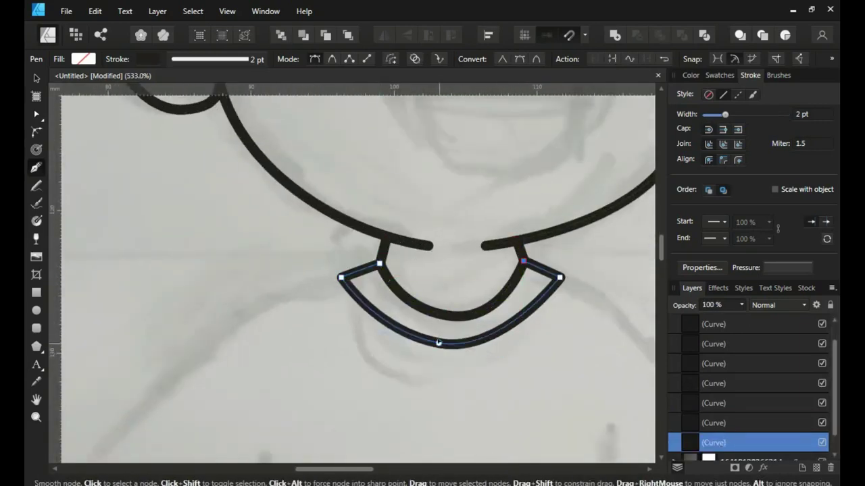
drag(438, 343, 439, 351)
drag(503, 360, 521, 363)
drag(374, 344, 359, 342)
ctrl+click(303, 304)
Step: Trace the left shoulder and short sleeve from the collar's outer corner down to the sleeve's lower corner
scroll(302, 303, down, 3)
scroll(338, 266, up, 1)
click(458, 187)
drag(394, 211, 368, 234)
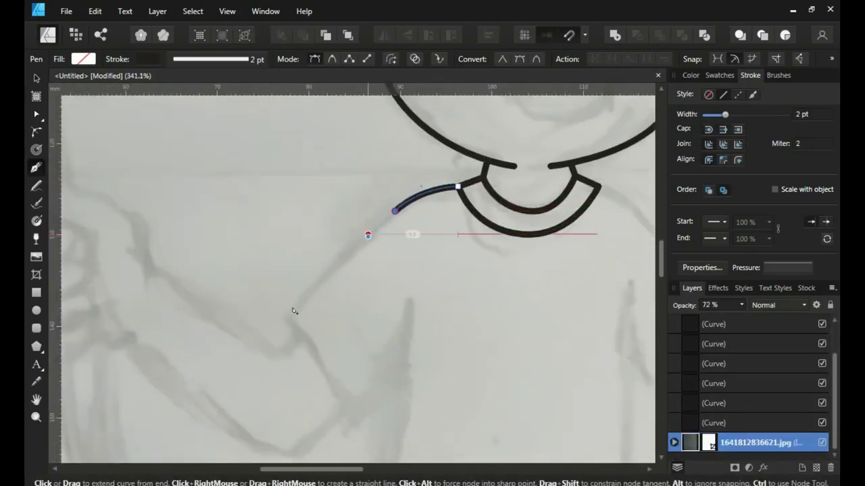
click(289, 329)
click(357, 425)
Step: Trace the shirt body as one open curve down the left side, along the curved hem and up the right side
scroll(378, 337, down, 3)
click(429, 203)
drag(406, 367, 484, 349)
scroll(405, 338, up, 1)
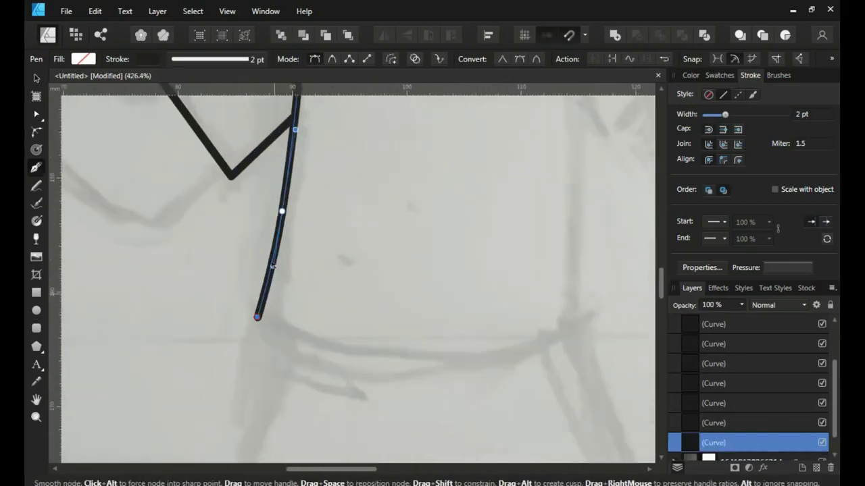
drag(257, 317, 264, 320)
click(432, 359)
click(575, 329)
scroll(513, 284, up, 3)
scroll(513, 283, right, 3)
click(428, 225)
click(434, 133)
ctrl+click(267, 157)
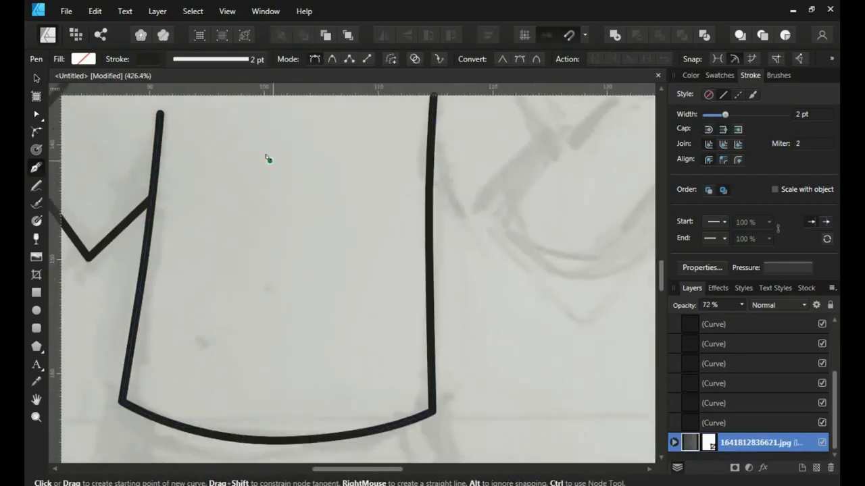
Step: Trace the right shoulder and sleeve from the collar to the shirt's side, with a slightly bent sleeve hem
scroll(267, 157, down, 3)
click(320, 268)
scroll(340, 181, up, 3)
click(340, 181)
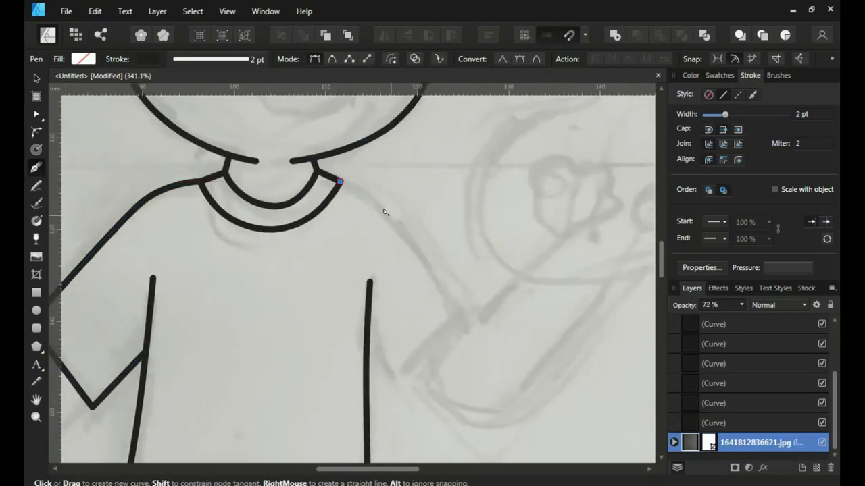
click(392, 222)
click(462, 311)
click(405, 391)
click(366, 342)
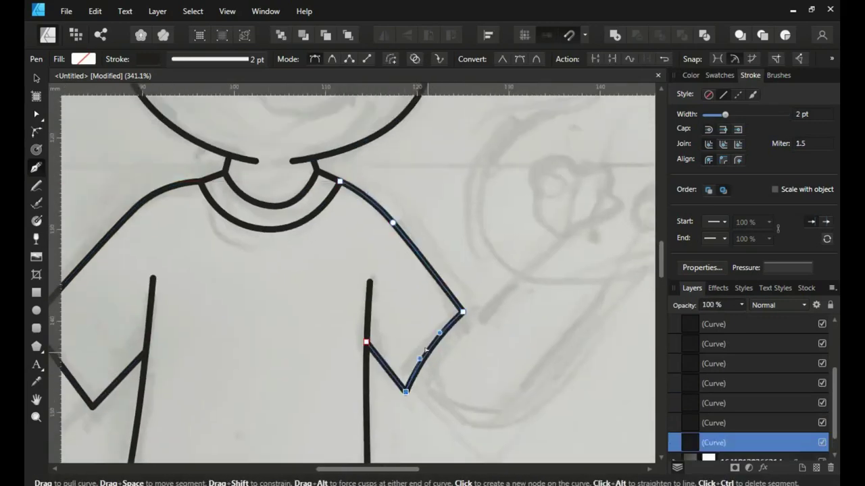
ctrl+click(425, 349)
Step: Select the left sleeve curve and align its inner end node with the shirt's side line
scroll(426, 349, down, 3)
ctrl+click(361, 286)
scroll(363, 279, up, 3)
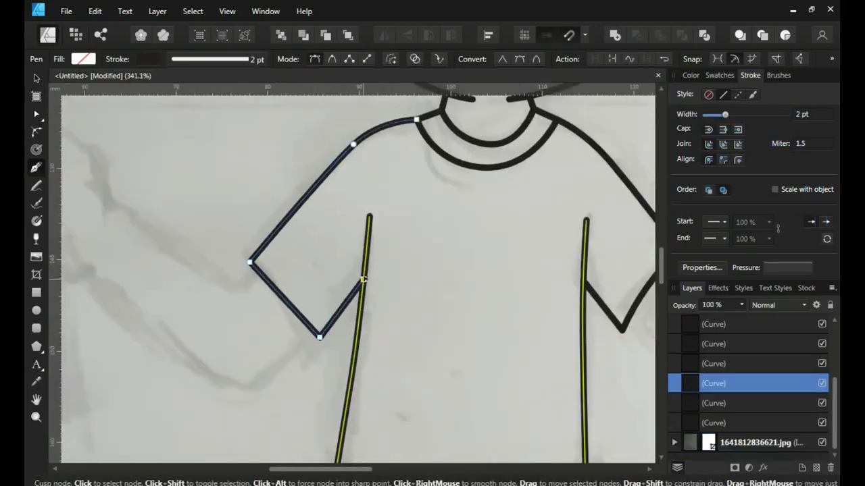
Step: Trace the upper edge of the left arm from the sleeve hem through the elbow bend to the wrist
scroll(363, 279, down, 3)
scroll(318, 273, up, 3)
click(462, 295)
click(439, 314)
click(373, 270)
click(314, 233)
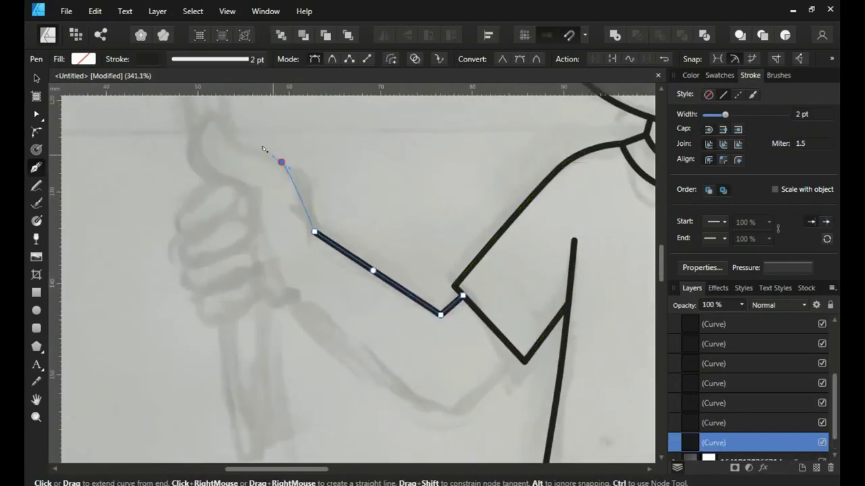
Step: Continue the arm curve along the back of the hand, around the raised thumb and down to the palm crease
click(281, 162)
click(218, 132)
click(208, 126)
click(219, 174)
click(258, 191)
click(258, 222)
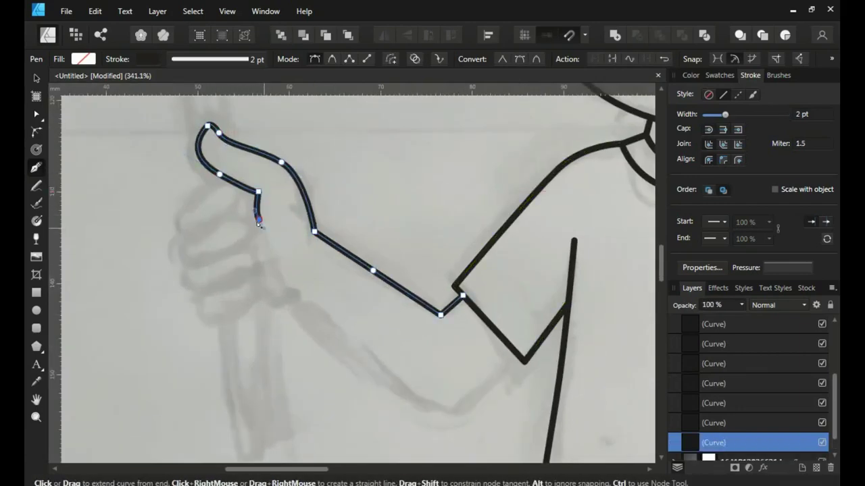
ctrl+click(164, 206)
Step: Trace the topmost finger of the fist as a closed slanted oval and adjust its nodes to match the sketch
scroll(164, 207, up, 2)
click(169, 212)
click(244, 157)
click(269, 187)
click(185, 249)
click(168, 212)
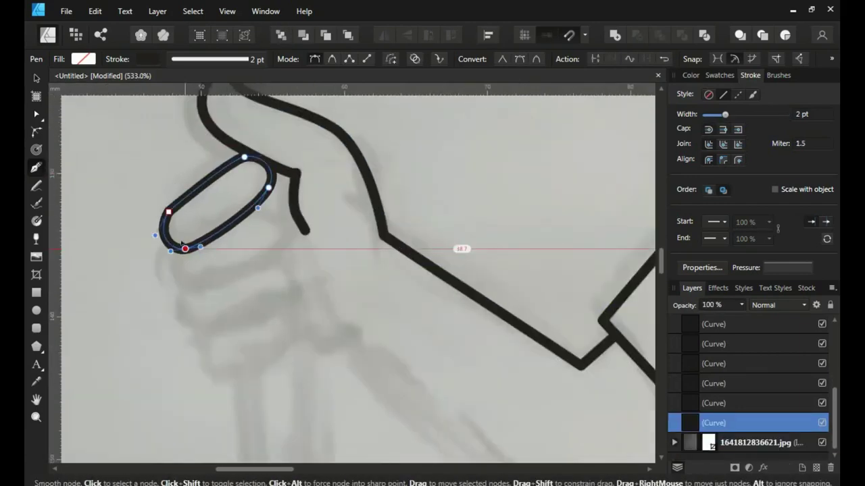
drag(269, 187, 265, 184)
drag(185, 249, 148, 234)
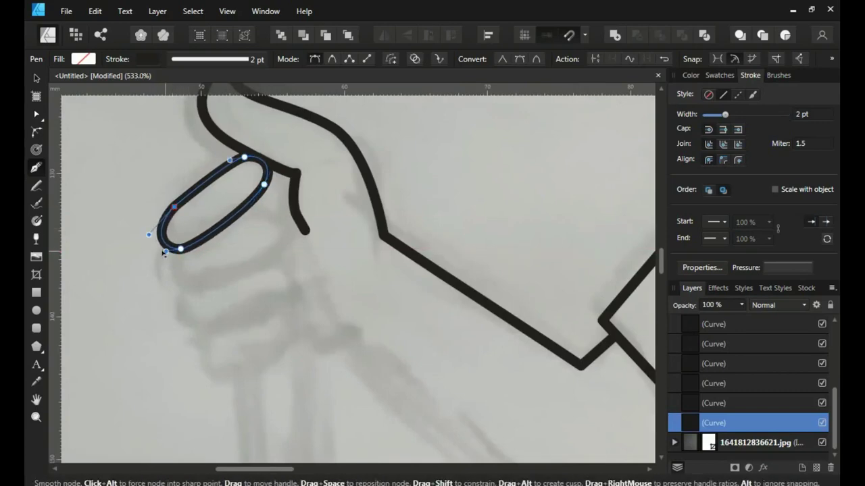
ctrl+click(248, 212)
Step: Trace the second finger of the fist as a rounded shape attached below the topmost finger
click(254, 203)
click(281, 217)
click(234, 268)
click(173, 276)
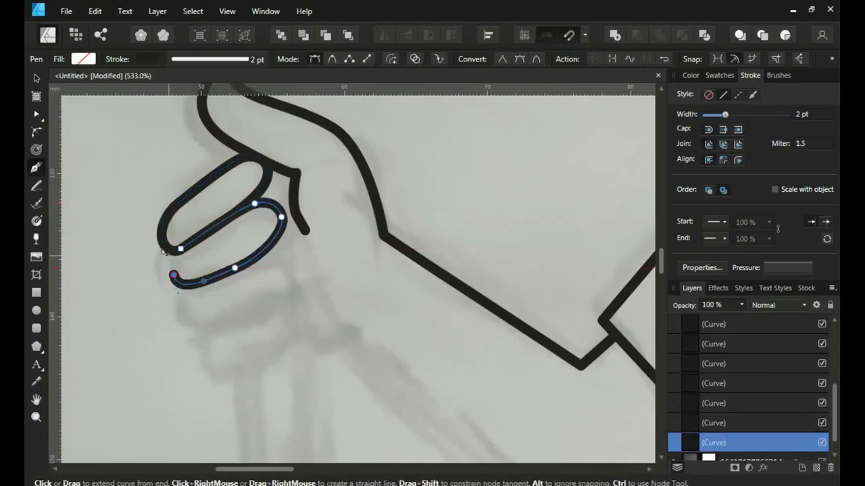
click(180, 250)
ctrl+click(200, 282)
Step: Trace the third finger of the fist as a rounded shape directly below the second finger
click(200, 282)
click(277, 259)
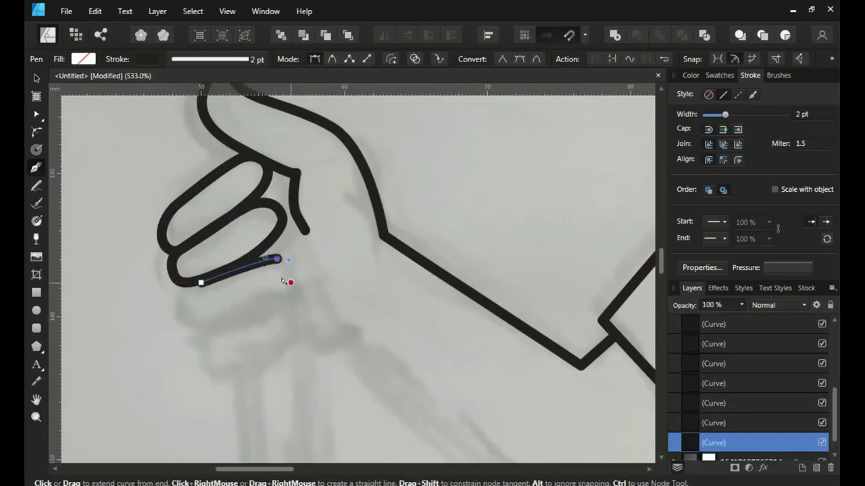
click(290, 283)
click(227, 311)
click(181, 302)
click(200, 283)
ctrl+click(202, 316)
Step: Trace the lowest finger of the fist as a rounded shape closing against the third finger
click(201, 320)
click(281, 298)
click(297, 319)
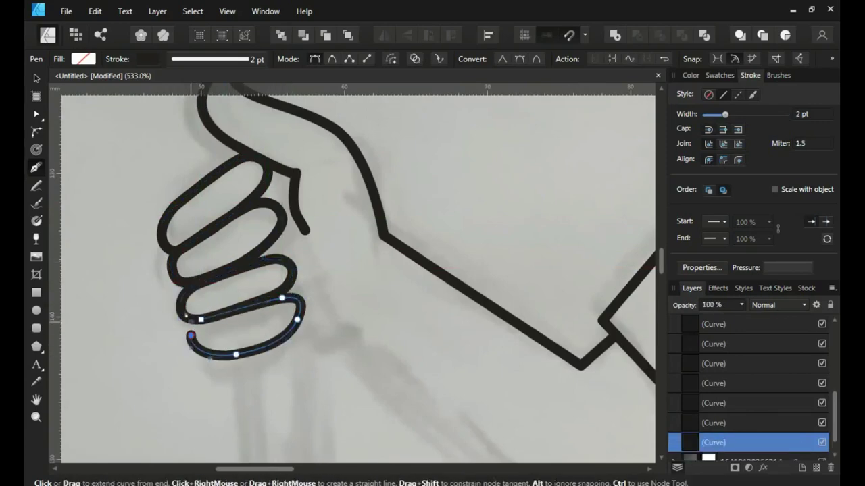
click(201, 320)
ctrl+click(201, 320)
Step: Trace the lower edge of the left arm from the wrist around the elbow to the sleeve hem and refine its bend
scroll(279, 242, down, 3)
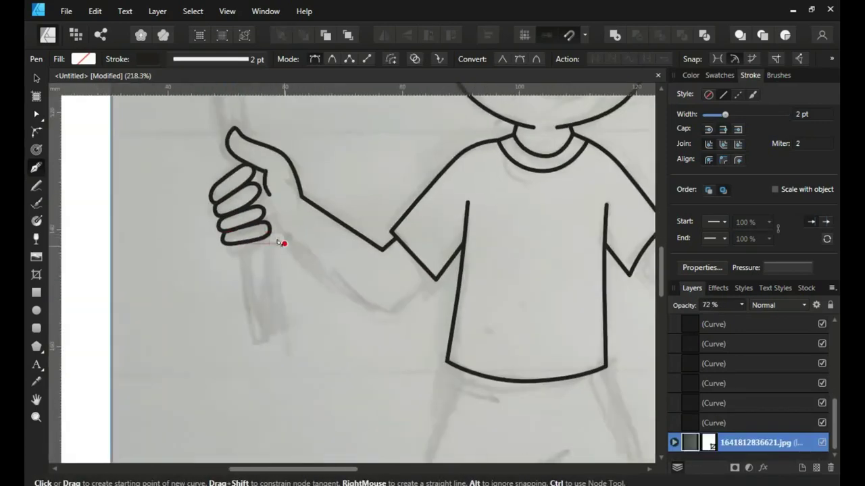
scroll(279, 242, up, 2)
click(281, 226)
drag(429, 343, 482, 332)
click(511, 287)
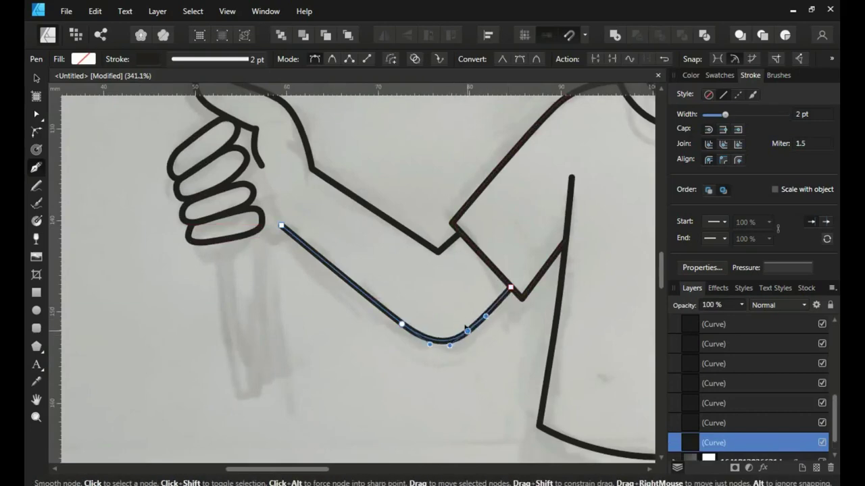
ctrl+click(466, 329)
Step: Trace the outer edge of the left trouser leg from the shirt hem to the ankle and adjust its curvature
scroll(466, 329, down, 2)
scroll(357, 270, up, 2)
scroll(360, 257, down, 2)
scroll(373, 104, down, 5)
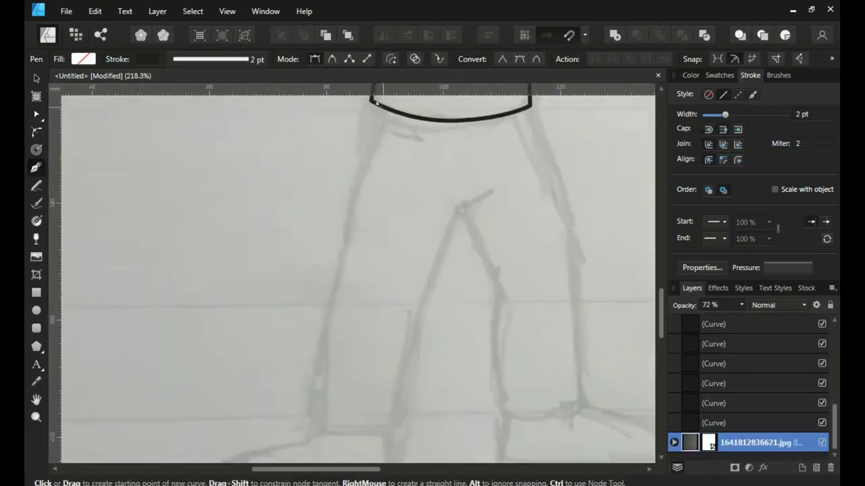
scroll(334, 250, down, 3)
drag(340, 256, 329, 317)
key(ctrl+z)
click(334, 313)
drag(340, 255, 338, 248)
drag(353, 185, 349, 187)
ctrl+click(438, 188)
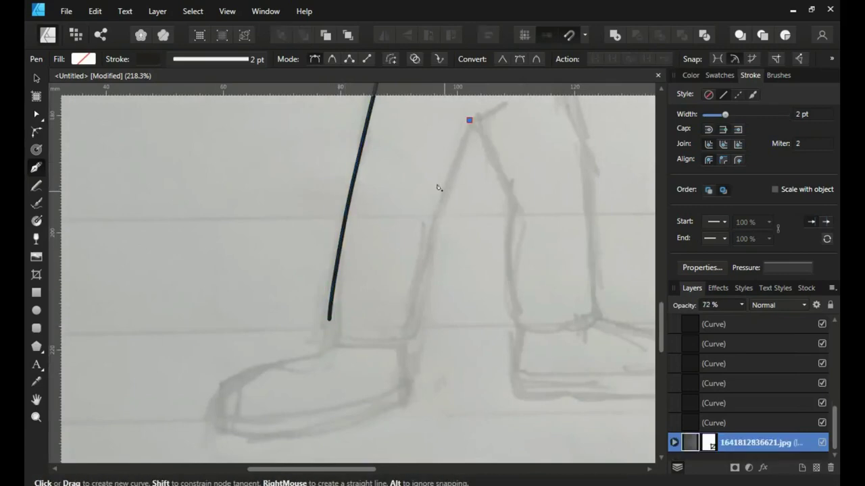
Step: Trace the inner edge of the left trouser leg from the crotch to the ankle and refine the knee corner
drag(436, 199, 427, 213)
click(428, 214)
click(421, 270)
click(405, 328)
scroll(429, 173, up, 5)
drag(425, 302, 425, 312)
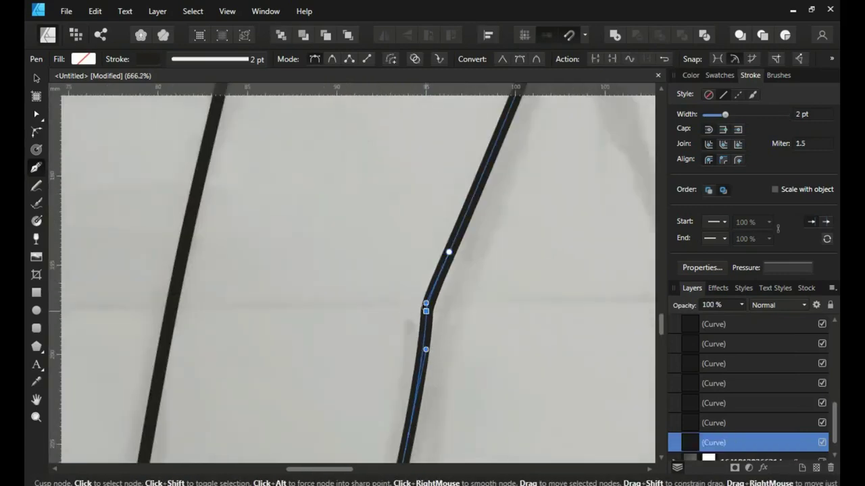
scroll(432, 270, down, 5)
Step: Trace the inner edge of the right trouser leg from the crotch through the knee corner to the ankle
ctrl+click(496, 247)
click(472, 196)
click(516, 274)
click(524, 396)
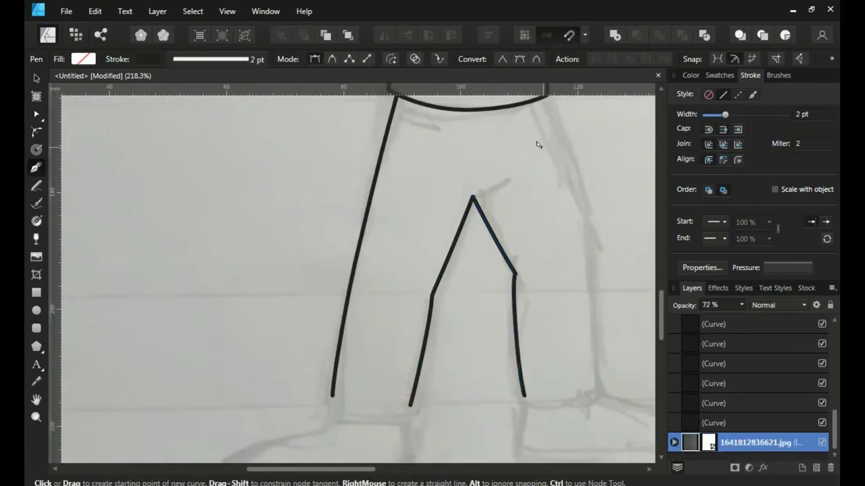
Step: Trace the outer edge of the right trouser leg from the shirt hem down to the ankle
drag(538, 145, 483, 187)
click(490, 137)
click(495, 165)
click(531, 285)
drag(531, 286, 511, 182)
click(519, 317)
ctrl+click(483, 335)
Step: Trace the right trouser leg's cuff as a closed, curved band with rounded ends joining both leg lines
scroll(475, 346, up, 2)
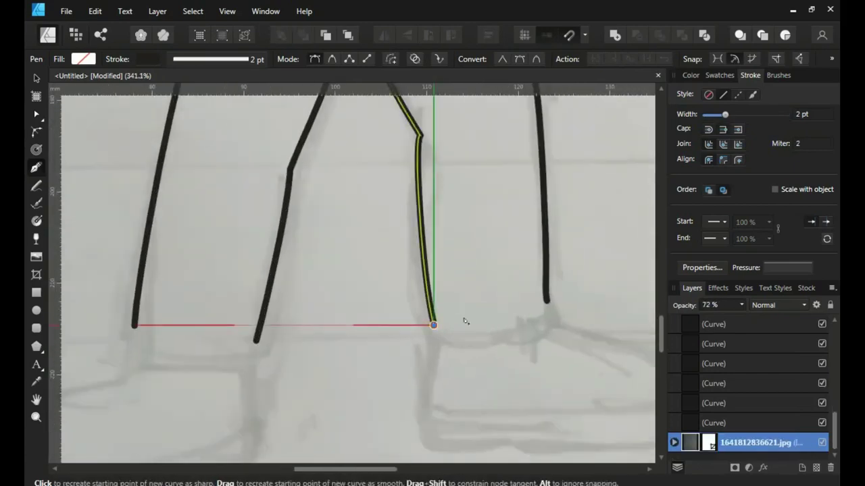
click(504, 325)
click(546, 300)
scroll(555, 319, up, 5)
click(553, 268)
click(567, 336)
click(386, 404)
click(160, 390)
click(153, 358)
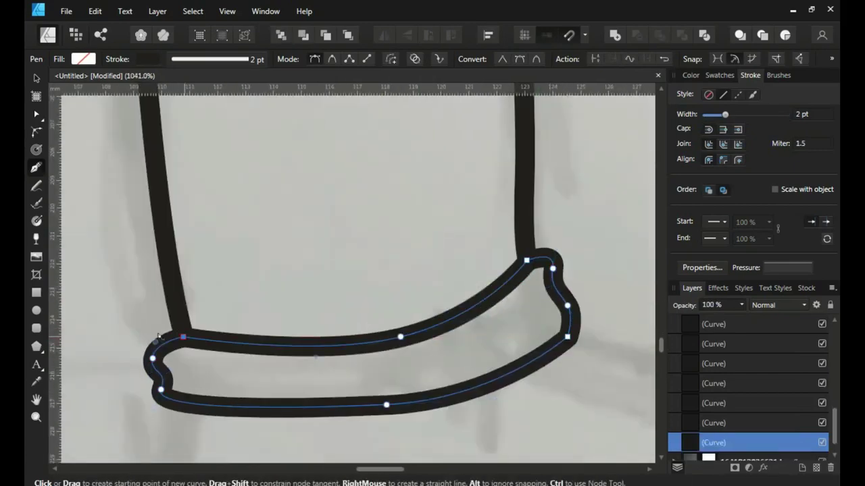
Step: Close the right trouser cuff and trace the left trouser leg's cuff as a closed curved band with rounded ends
click(183, 337)
ctrl+click(250, 315)
scroll(250, 315, down, 4)
click(219, 297)
click(302, 318)
click(389, 320)
click(403, 330)
click(392, 348)
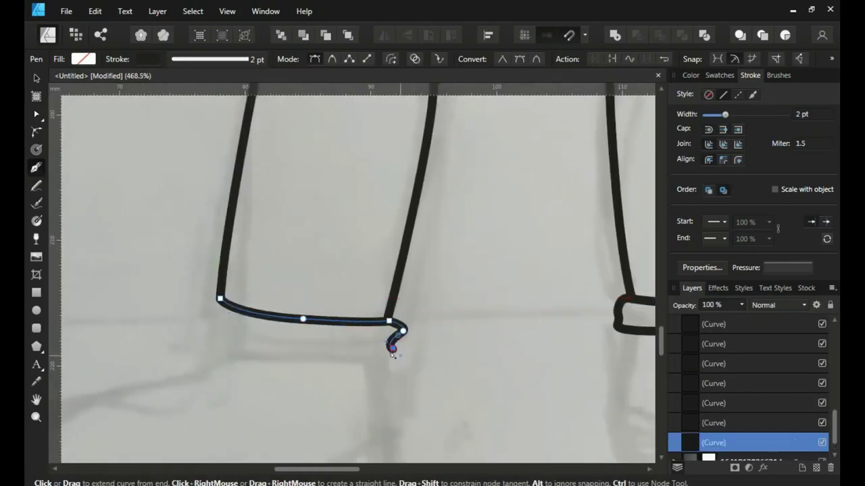
click(373, 367)
click(191, 332)
click(219, 298)
ctrl+click(270, 283)
Step: Trace the left shoe's outline from the cuff around the toe, sole and heel back up to the cuff
scroll(270, 283, down, 1)
click(342, 240)
click(241, 275)
click(154, 331)
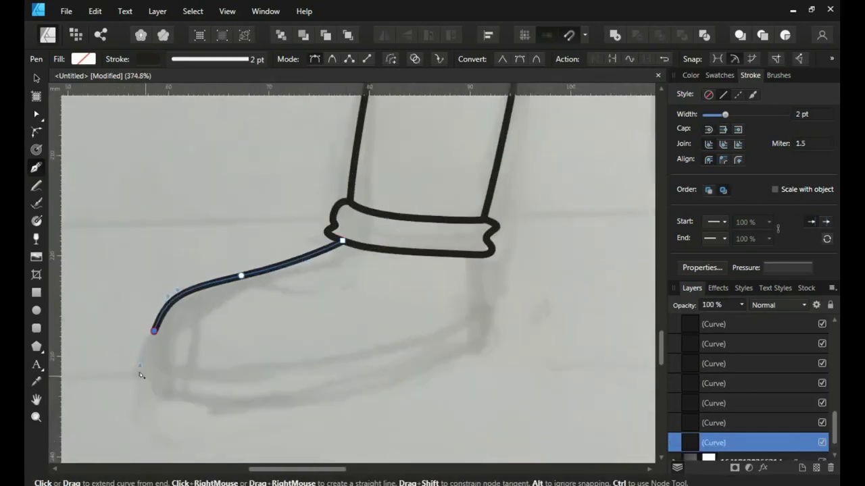
click(148, 379)
click(287, 399)
click(473, 336)
click(483, 288)
click(478, 254)
ctrl+click(247, 277)
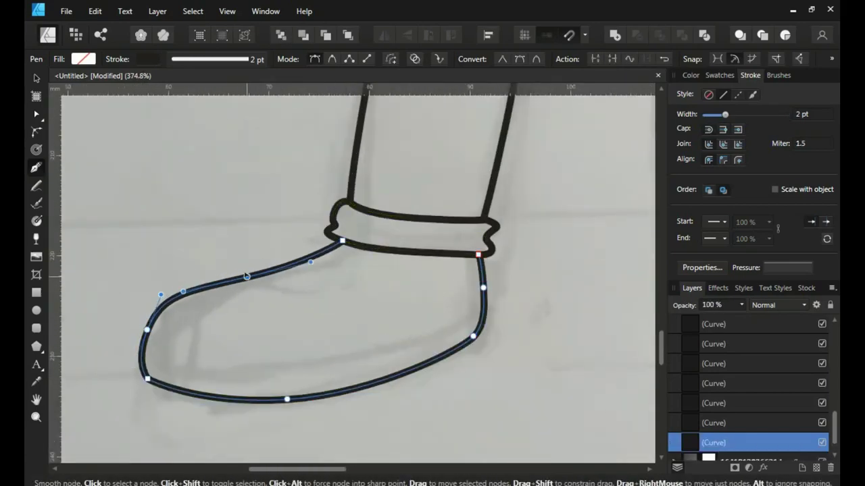
ctrl+click(247, 278)
Step: Draw the left shoe's curved sole line from toe to heel and reshape the heel's upper edge
click(143, 351)
click(299, 361)
click(481, 304)
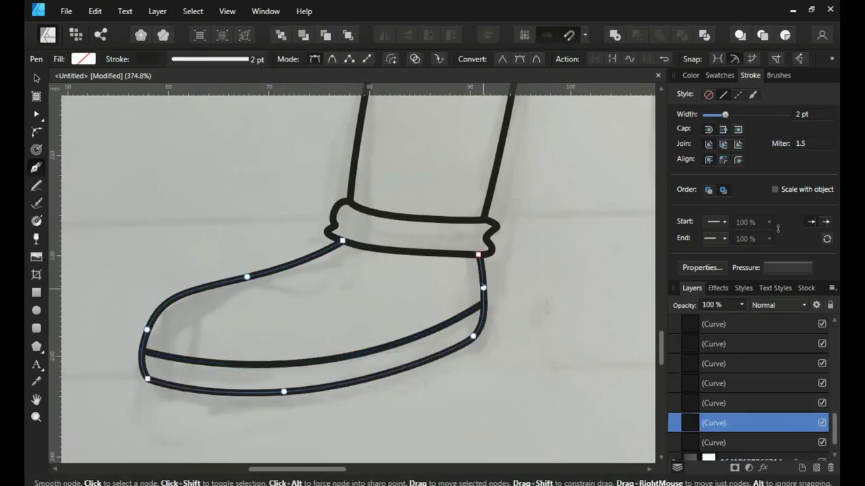
drag(483, 288, 479, 306)
ctrl+click(461, 314)
scroll(521, 297, down, 4)
scroll(536, 287, up, 3)
Step: Trace the right shoe's outline from the cuff over the toe, along the sole and up the heel
ctrl+click(514, 217)
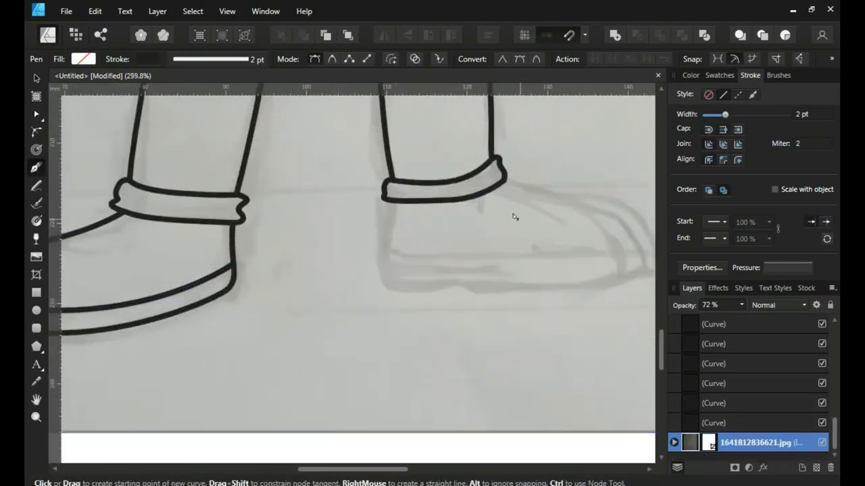
scroll(515, 217, left, 3)
click(405, 188)
click(487, 203)
click(554, 251)
click(555, 274)
click(422, 289)
click(293, 289)
click(284, 241)
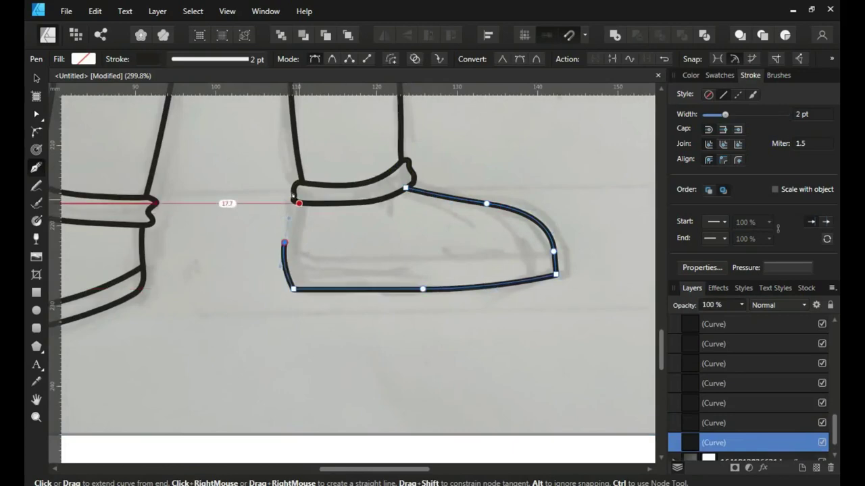
click(298, 202)
ctrl+click(352, 236)
Step: Draw the right shoe's sole line across the shoe from the heel to the toe
click(284, 264)
click(403, 265)
click(555, 254)
ctrl+click(404, 240)
scroll(487, 250, down, 6)
scroll(481, 245, up, 2)
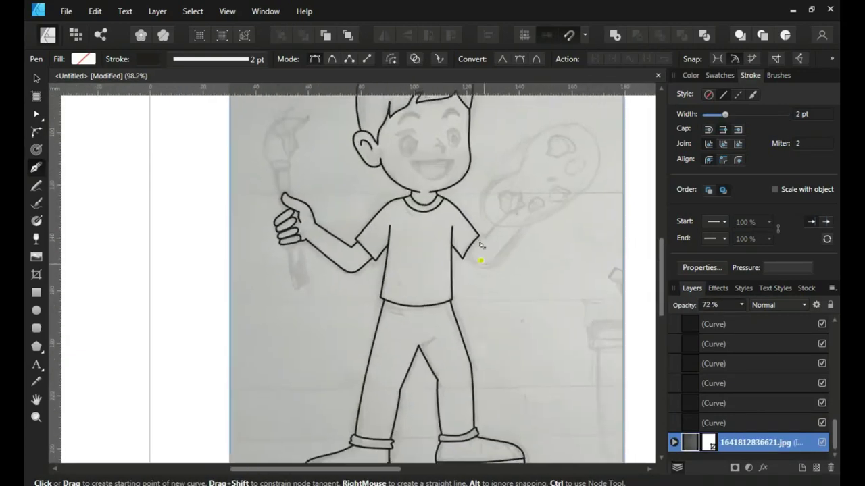
Step: Trace the upper and lower edges of the right arm from the sleeve around the elbow to the palette
scroll(480, 245, up, 4)
click(353, 252)
click(417, 200)
ctrl+click(352, 342)
click(298, 310)
click(369, 353)
click(453, 272)
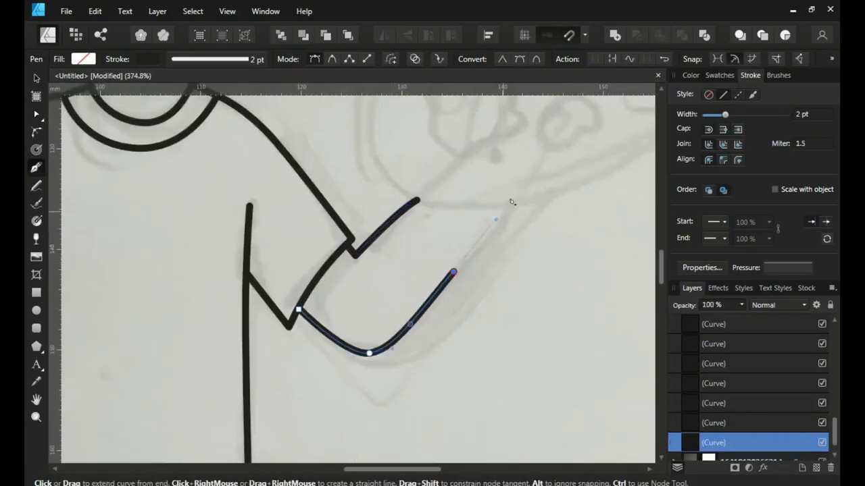
click(513, 200)
ctrl+click(499, 162)
Step: Trace the palette's bean-shaped outline as a closed smooth curve
drag(485, 101, 371, 256)
scroll(371, 220, down, 1)
click(234, 283)
drag(306, 230, 352, 218)
mouse_move(381, 144)
mouse_down()
mouse_move(343, 200)
mouse_move(360, 158)
mouse_up()
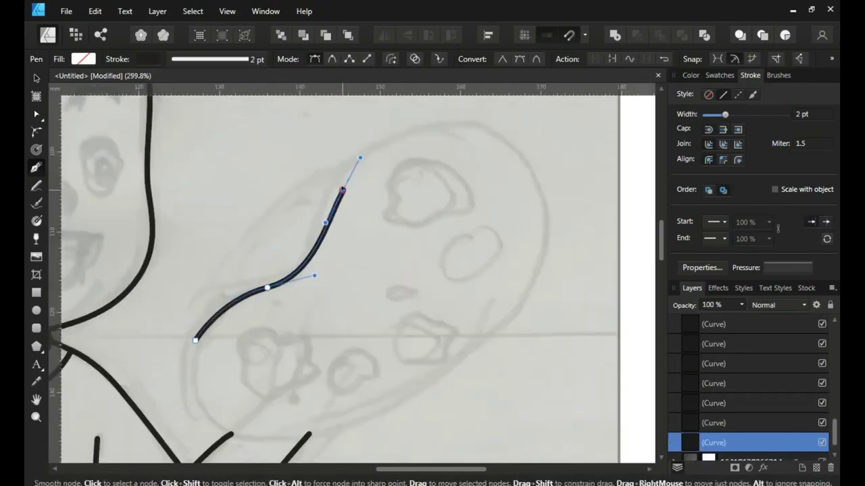
click(482, 139)
drag(525, 275, 506, 305)
click(402, 392)
drag(215, 412, 160, 391)
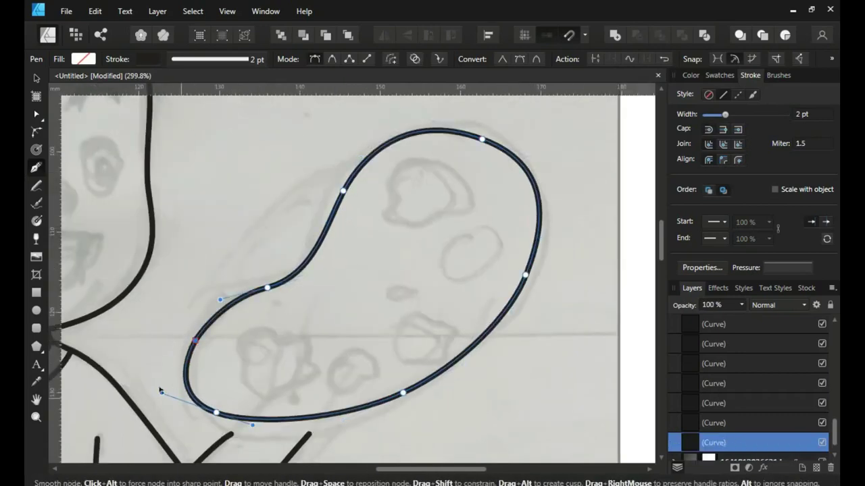
ctrl+click(160, 390)
Step: Trace the palette's thickness edge along its underside, from the lower left end round to the right side
scroll(193, 297, down, 2)
click(199, 299)
click(344, 347)
scroll(444, 332, up, 3)
click(487, 347)
click(504, 236)
ctrl+click(499, 261)
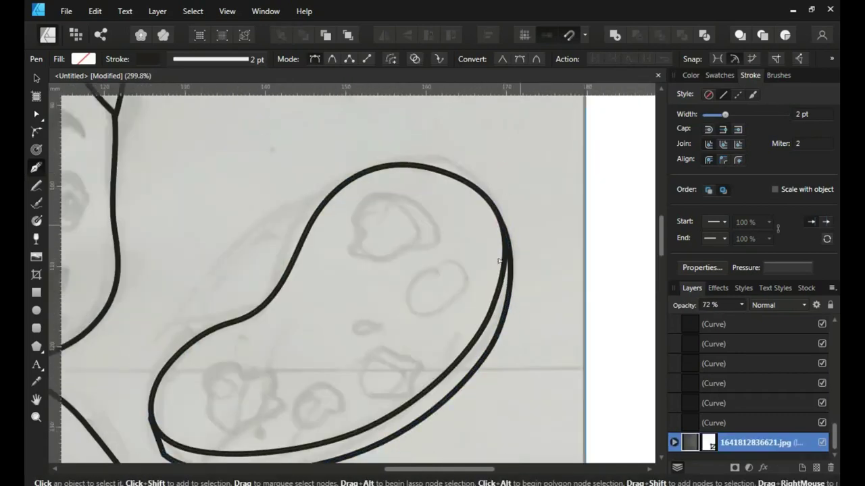
Step: Trace the left edge of the paintbrush handle above and below the gripping fingers
scroll(499, 261, down, 3)
scroll(216, 257, up, 3)
click(284, 132)
click(305, 310)
click(329, 419)
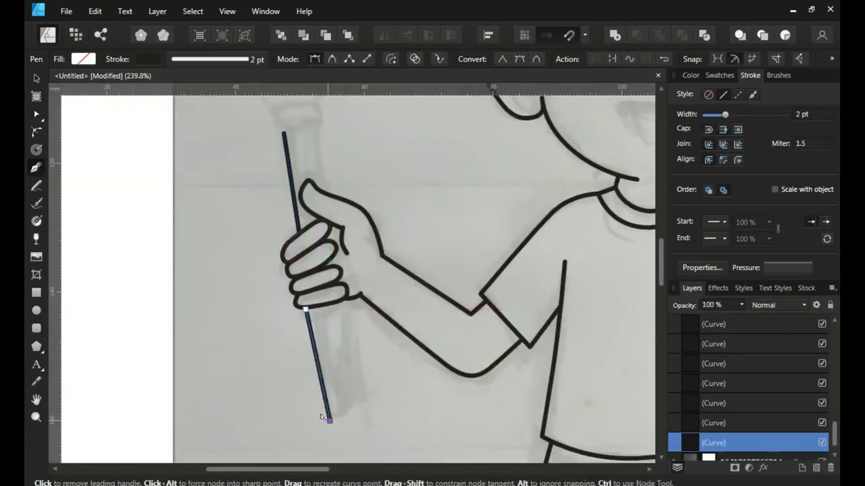
Step: Trace the right edge of the paintbrush handle below the fingers and above the thumb
scroll(304, 284, up, 2)
scroll(325, 325, down, 2)
click(334, 290)
scroll(342, 416, up, 2)
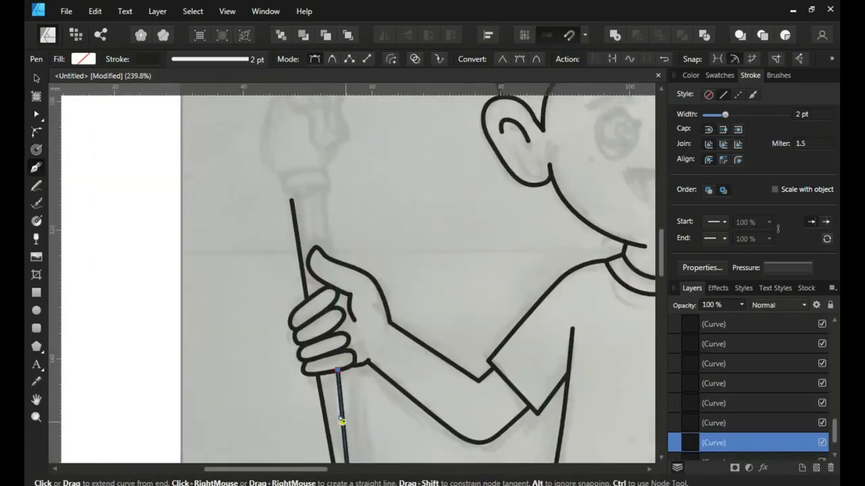
scroll(342, 421, up, 2)
click(367, 338)
scroll(366, 338, up, 3)
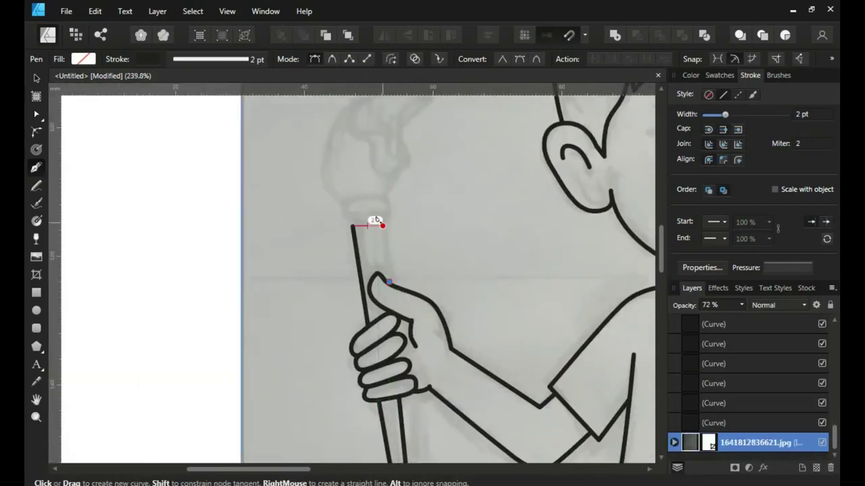
click(383, 226)
Step: Close the top of the brush handle with an arched line and trace the flared ferrule above it
scroll(380, 223, up, 4)
click(308, 232)
drag(386, 232, 351, 215)
ctrl+click(345, 170)
scroll(348, 203, down, 2)
click(310, 238)
click(379, 229)
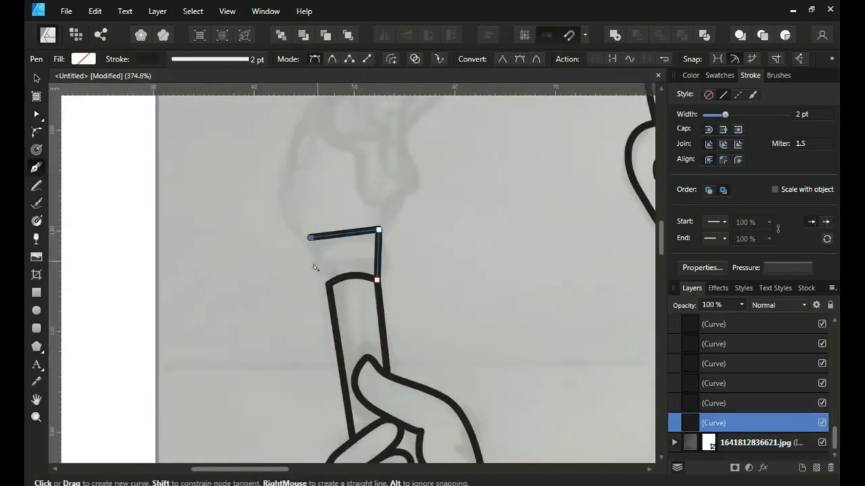
click(376, 279)
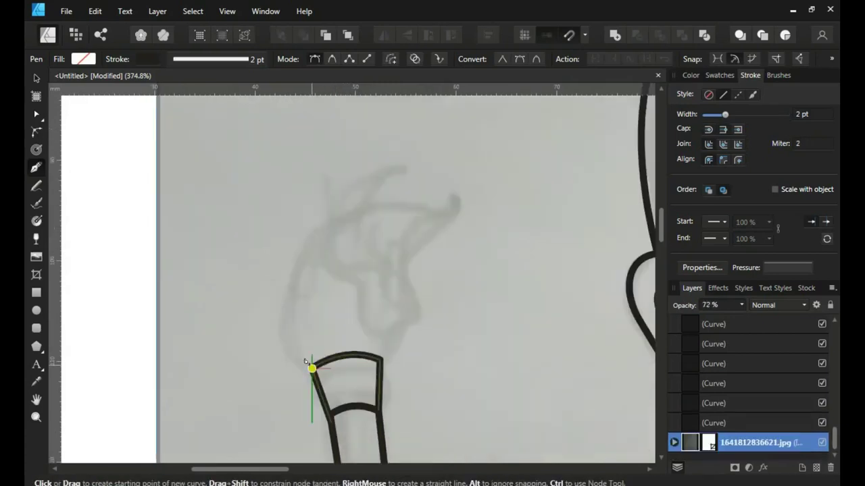
Step: Trace the paintbrush's bristle outline from the ferrule up towards the pointed tip
click(311, 365)
click(345, 222)
click(341, 223)
drag(353, 285, 345, 298)
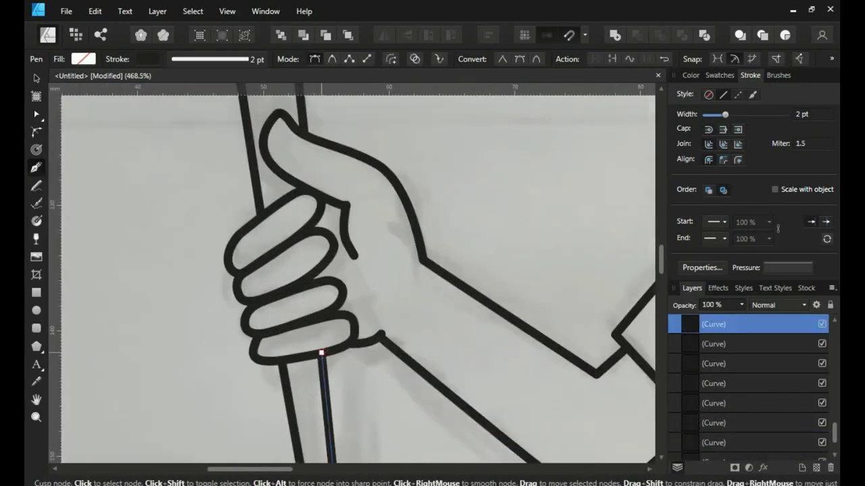
Step: Draw short line segments for the brush handle's edge in the gaps between the gripping fingers
key(Escape)
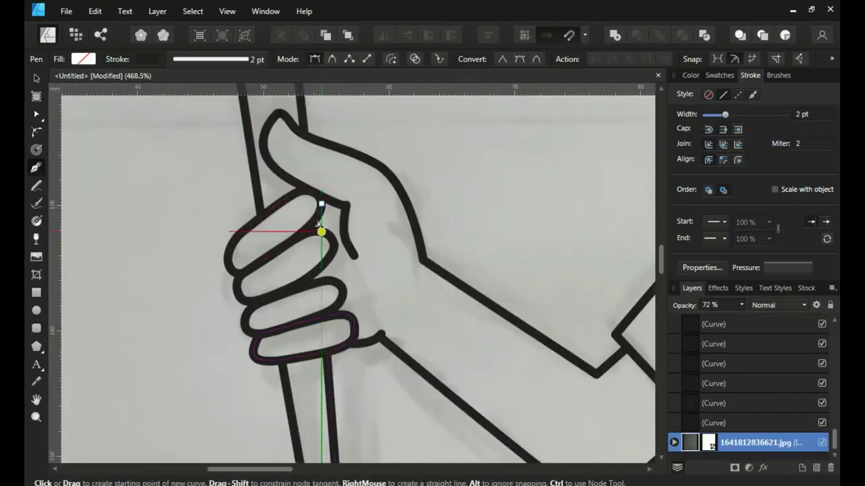
click(321, 232)
scroll(321, 233, up, 2)
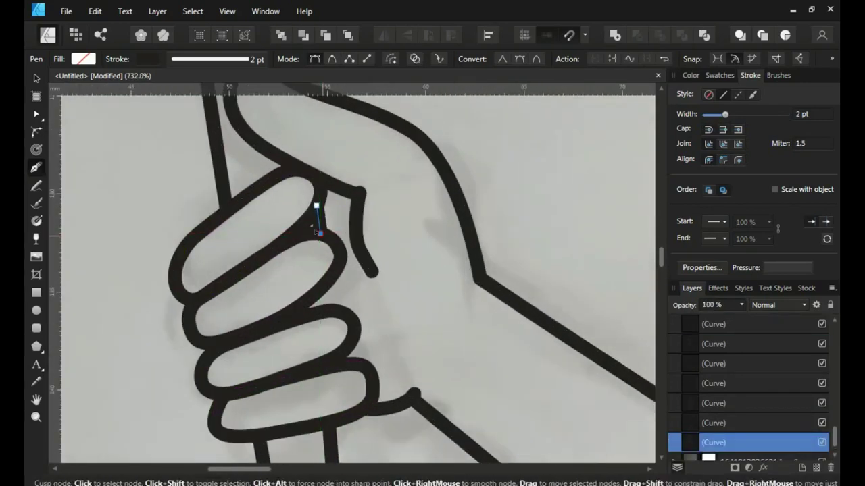
scroll(317, 231, down, 3)
scroll(318, 233, up, 3)
click(320, 334)
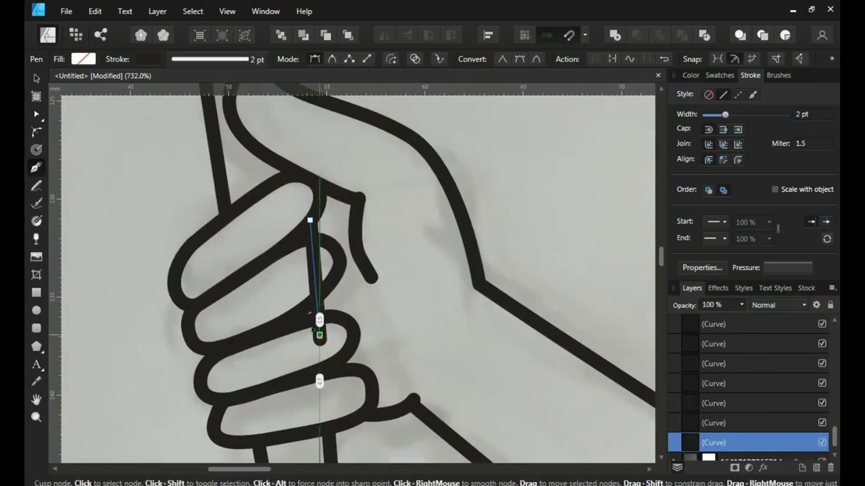
key(v)
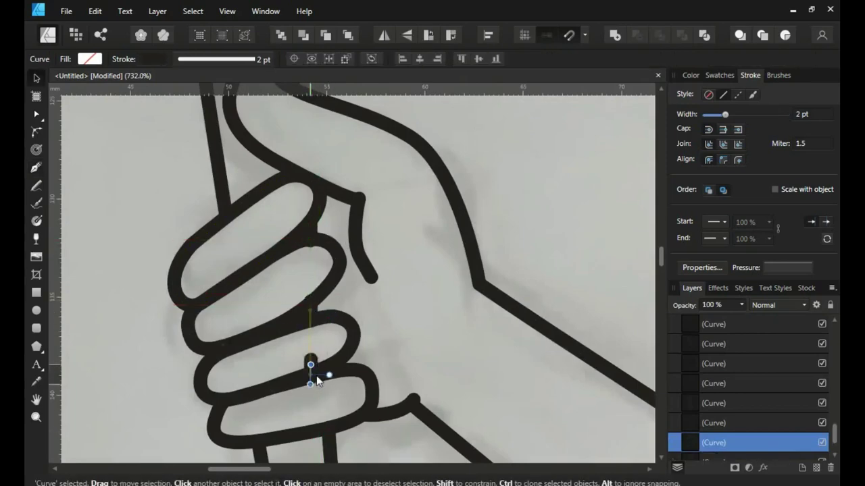
scroll(316, 376, down, 3)
scroll(450, 247, up, 3)
click(324, 284)
key(p)
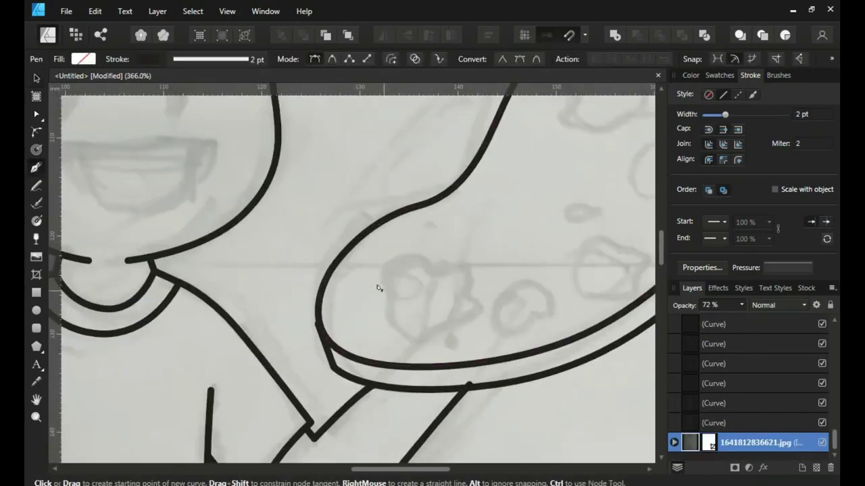
click(384, 291)
click(400, 266)
click(443, 268)
click(465, 282)
key(ctrl+z)
key(v)
scroll(409, 259, up, 2)
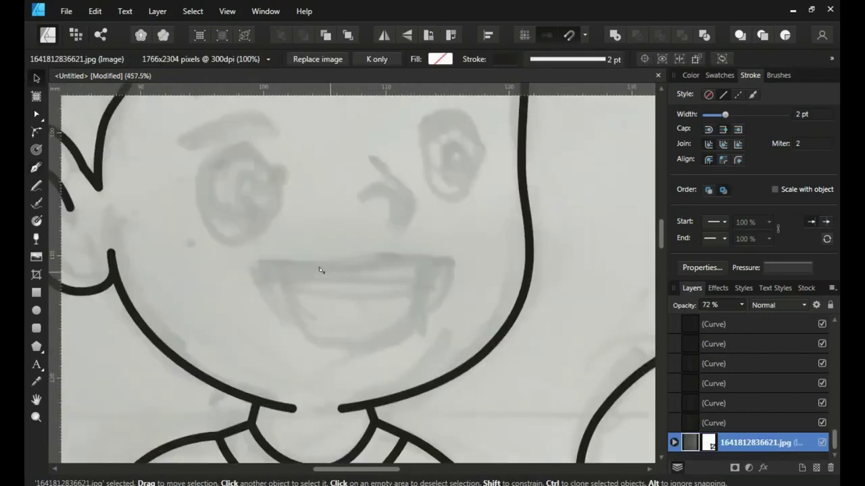
Step: Trace the open smiling mouth as a closed shape with a nearly straight upper edge and a rounded lower edge
key(p)
click(262, 269)
click(384, 271)
click(454, 268)
click(263, 269)
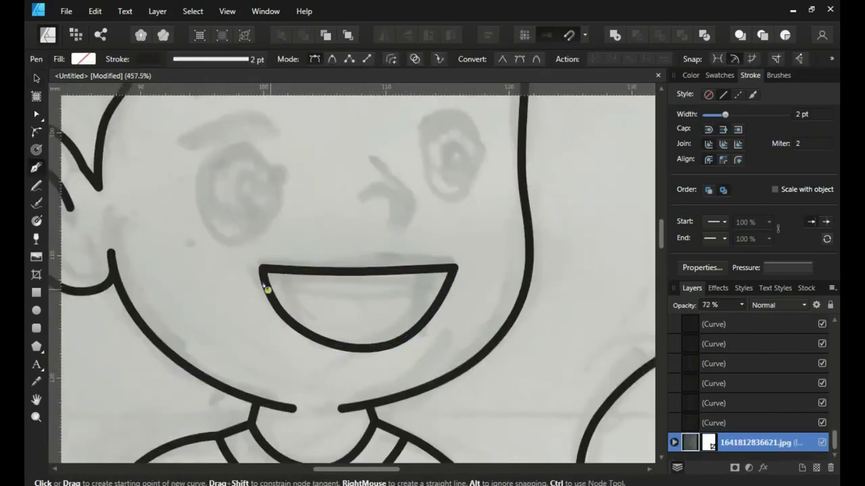
Step: Draw the lower edge of the teeth across the mouth and a curved tongue line beneath it
click(267, 290)
click(382, 293)
click(446, 288)
click(362, 294)
click(394, 344)
scroll(421, 302, down, 4)
scroll(402, 246, up, 3)
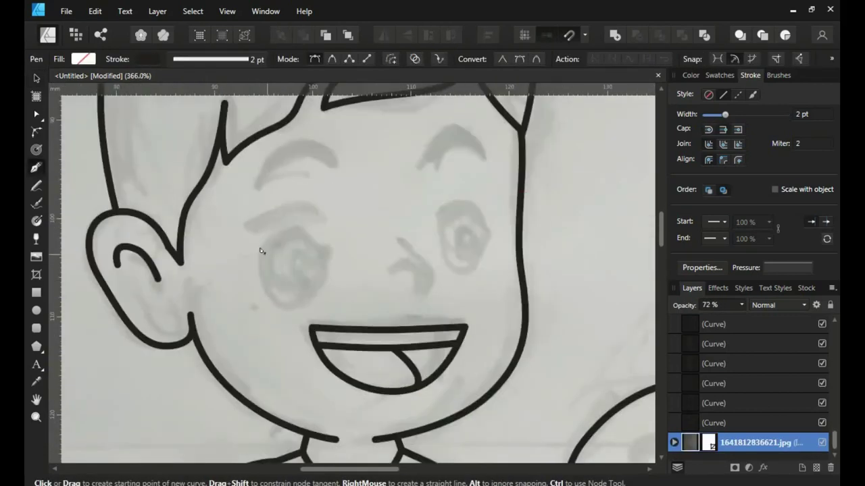
Step: Draw an unfilled ellipse over the sketched left eye and stretch it to the eye's height
key(m)
drag(262, 235, 330, 304)
key(v)
drag(296, 235, 296, 226)
drag(295, 304, 296, 306)
click(691, 76)
click(682, 114)
Step: Duplicate the eye ellipse and convert the copy into an open arc along the eye's upper half
scroll(324, 263, up, 2)
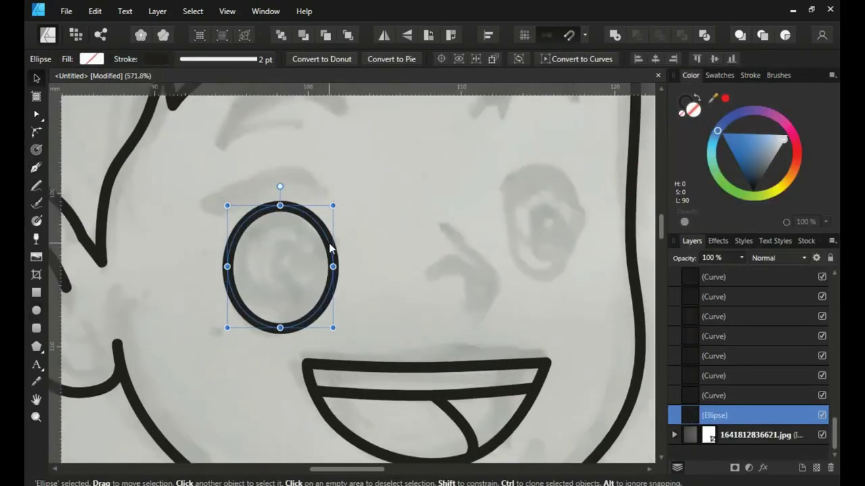
click(158, 11)
click(179, 301)
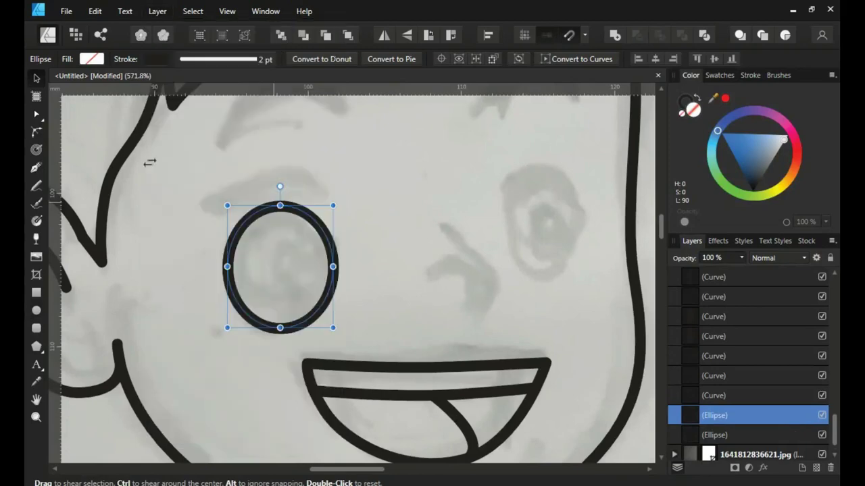
drag(258, 363, 289, 314)
Step: Thin the stroke of the original eye ellipse and fill it with white
click(37, 78)
click(743, 414)
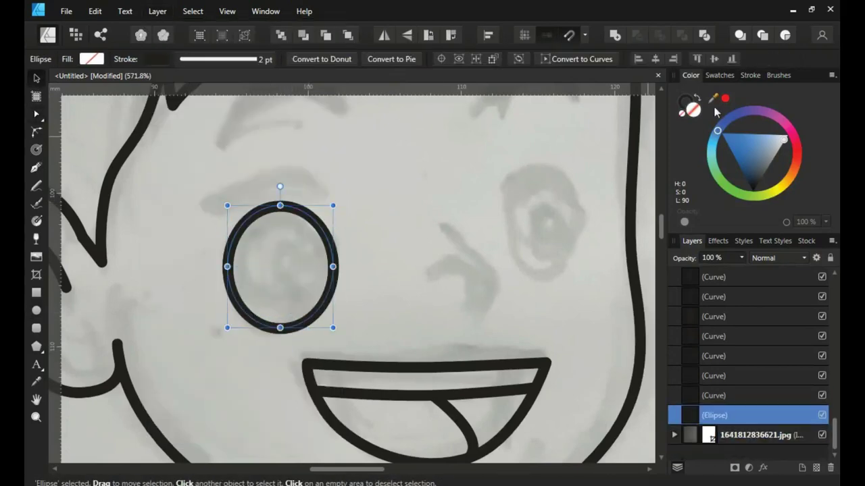
click(750, 75)
drag(726, 114, 710, 114)
click(690, 75)
click(788, 136)
Step: Give the upper eyelid arc a pressure profile that tapers its stroke at both ends
click(267, 210)
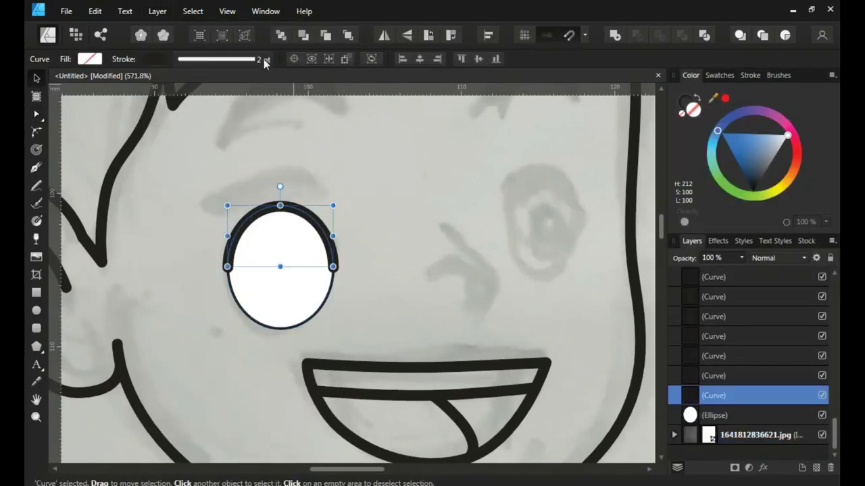
click(263, 58)
click(268, 257)
scroll(263, 174, down, 2)
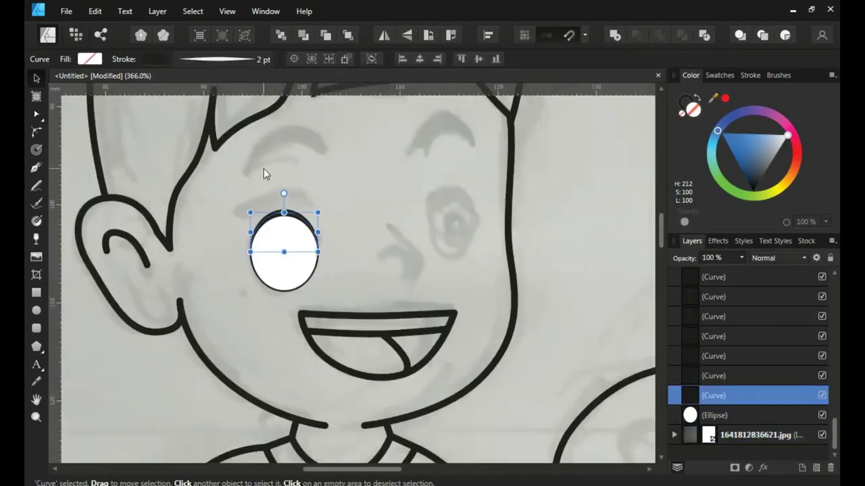
Step: Place a copy of the tapered arc above the left eye as the eyebrow, with a stroke width of 3.6 pt
scroll(301, 153, up, 2)
click(262, 59)
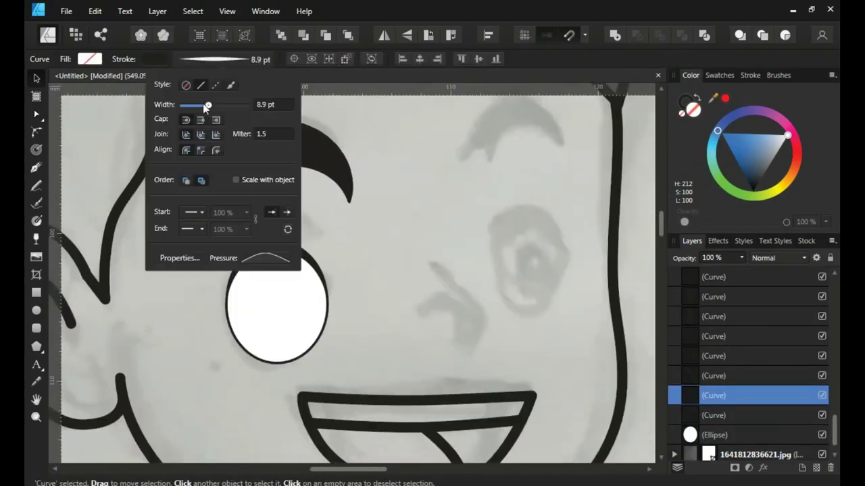
drag(206, 107, 196, 106)
scroll(358, 271, left, 3)
click(433, 169)
key(a)
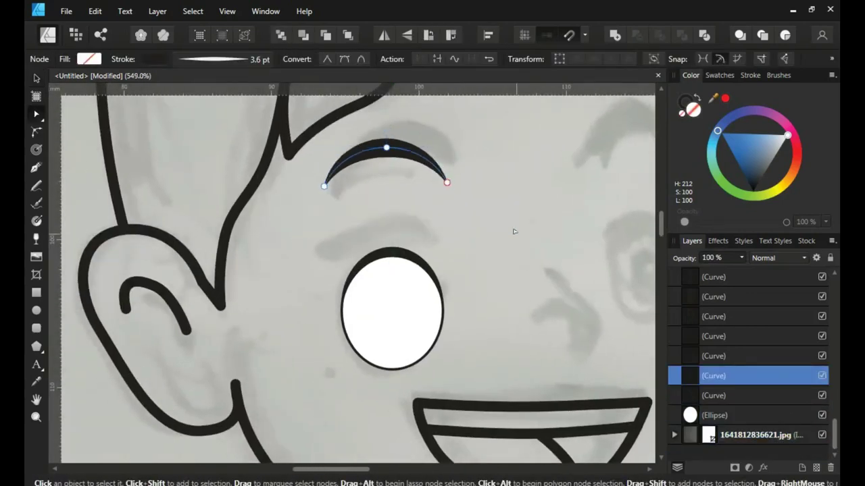
Step: Select the sketch image layer 1641812836621.jpg and lock it
scroll(457, 202, down, 3)
key(v)
click(781, 437)
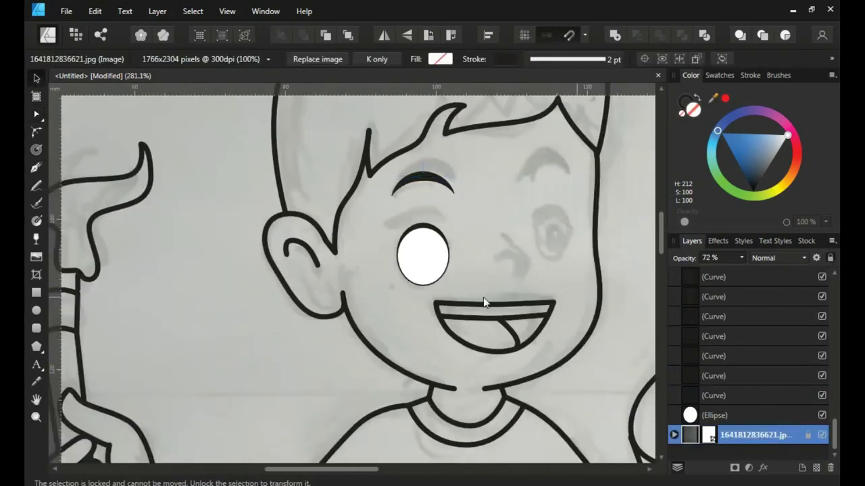
Step: Create a black pupil and a white highlight inside the left eye from smaller copies of the white eye ellipse
drag(486, 305, 369, 201)
key(ctrl+d)
scroll(431, 239, down, 3)
click(430, 240)
scroll(430, 240, up, 5)
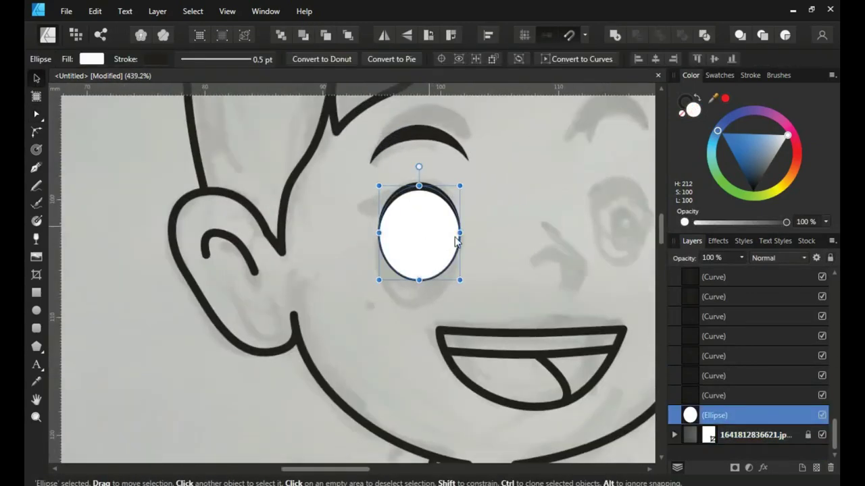
key(ctrl+j)
mouse_move(426, 247)
mouse_down()
mouse_move(440, 222)
mouse_move(417, 246)
mouse_up()
click(750, 166)
key(ctrl+j)
scroll(376, 245, up, 3)
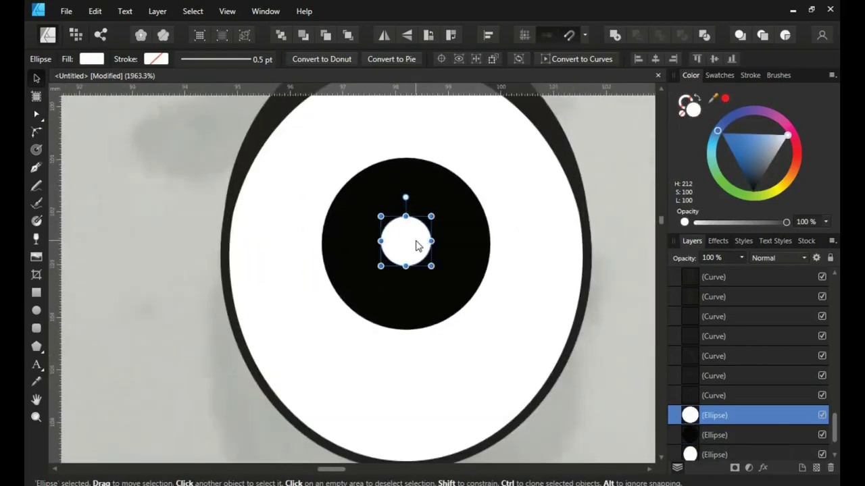
Step: Place a copy of the finished left eye and its eyebrow on the other side of the face
scroll(416, 245, down, 5)
mouse_move(296, 171)
mouse_down()
mouse_move(438, 245)
mouse_move(516, 244)
mouse_up()
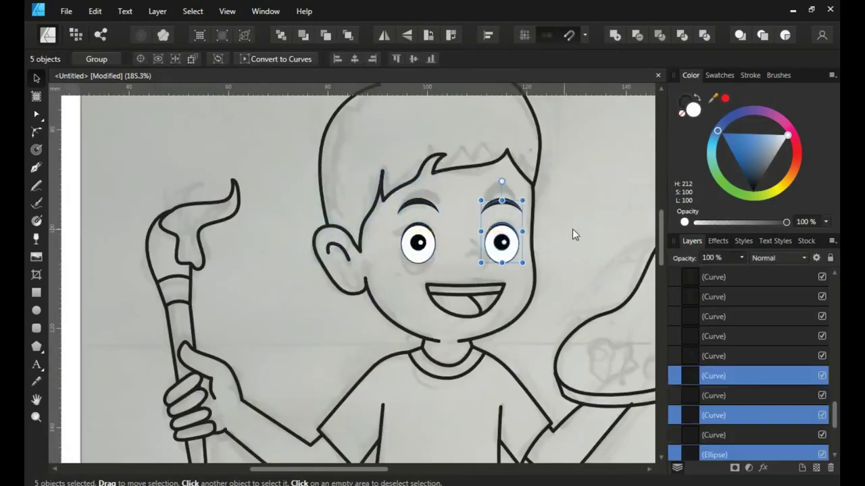
key(ctrl+d)
Step: Draw a curved nose above the mouth with the Pen tool, using a tapered near-black stroke 2.1 pt wide
scroll(476, 250, up, 4)
key(p)
click(448, 309)
click(748, 76)
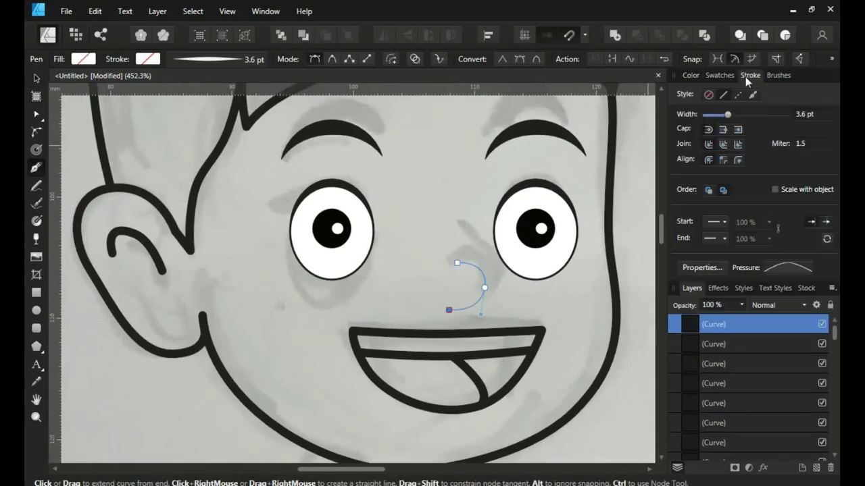
click(690, 75)
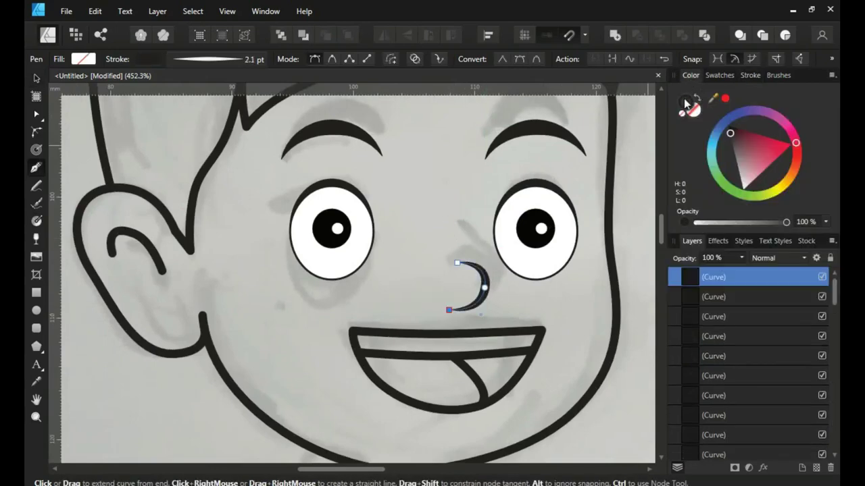
click(731, 132)
Step: Nudge the nose curve slightly to refine its position between the eyes and the mouth
scroll(459, 263, up, 3)
scroll(475, 267, down, 5)
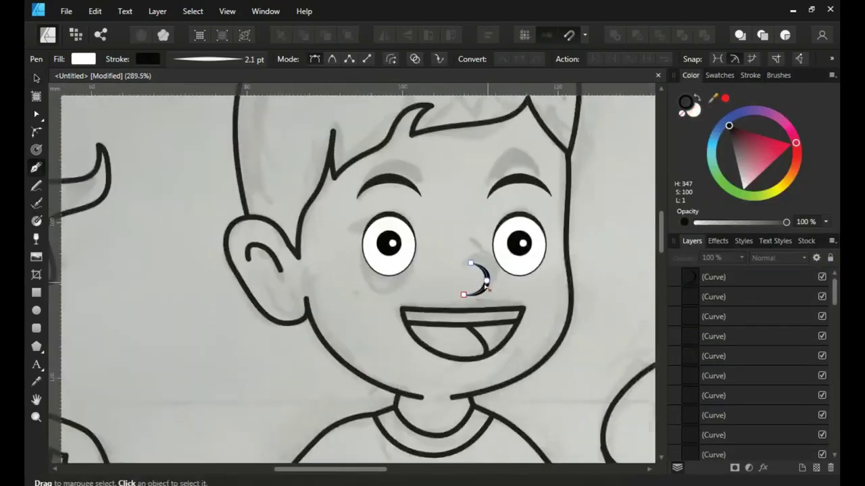
scroll(497, 289, up, 3)
key(v)
drag(494, 303, 487, 307)
key(ctrl+d)
Step: Move the eyes, eyebrows and nose together off the face to the empty area beside the sketch
scroll(458, 394, down, 10)
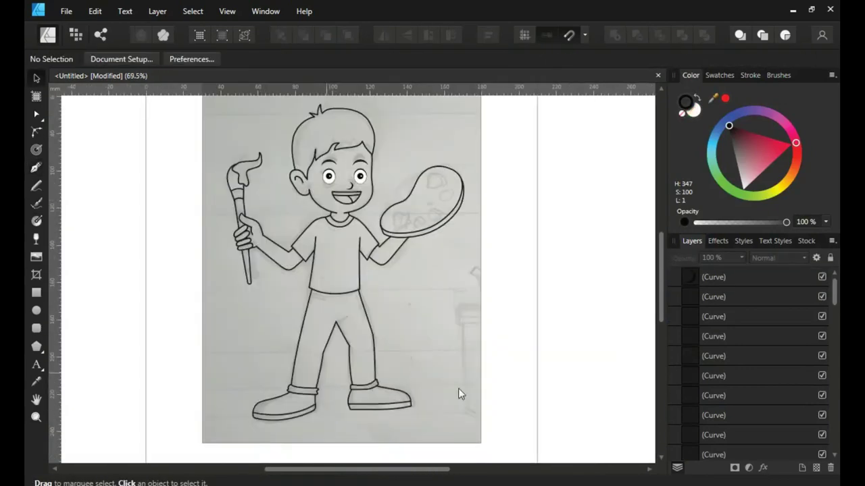
scroll(404, 282, up, 2)
drag(318, 130, 415, 187)
drag(352, 172, 562, 167)
scroll(459, 203, down, 2)
click(217, 273)
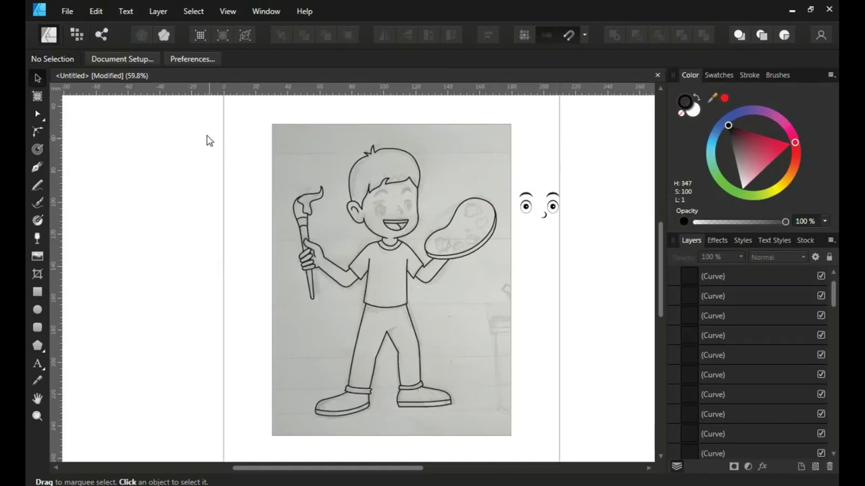
Step: Select all the character's line curves and expand their strokes into filled shapes
mouse_move(208, 140)
mouse_down()
mouse_move(511, 379)
mouse_move(513, 434)
mouse_move(508, 429)
mouse_up()
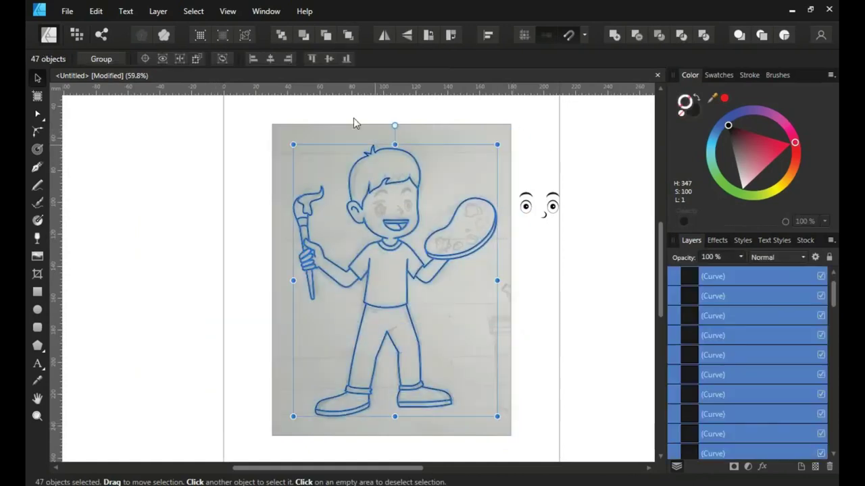
click(157, 12)
click(191, 341)
click(194, 344)
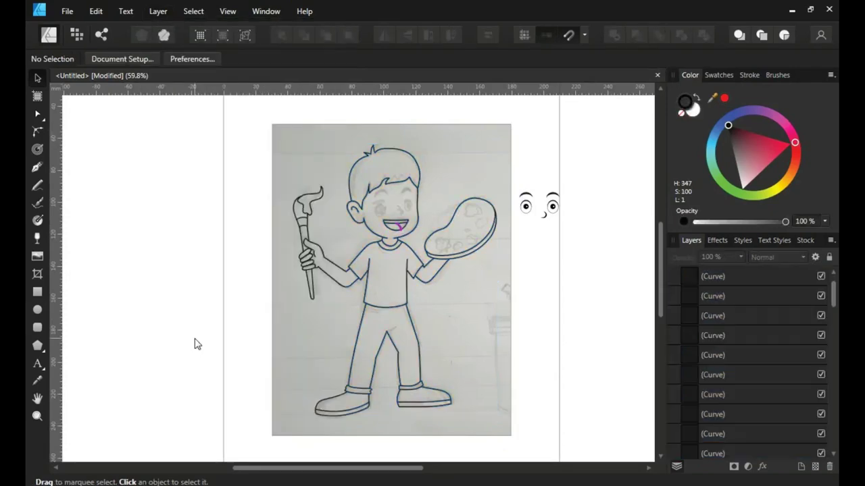
Step: Try to merge all the expanded outline shapes at once with the Add operation, and undo it
mouse_move(214, 120)
mouse_down()
mouse_move(425, 227)
mouse_move(507, 437)
mouse_move(515, 437)
mouse_up()
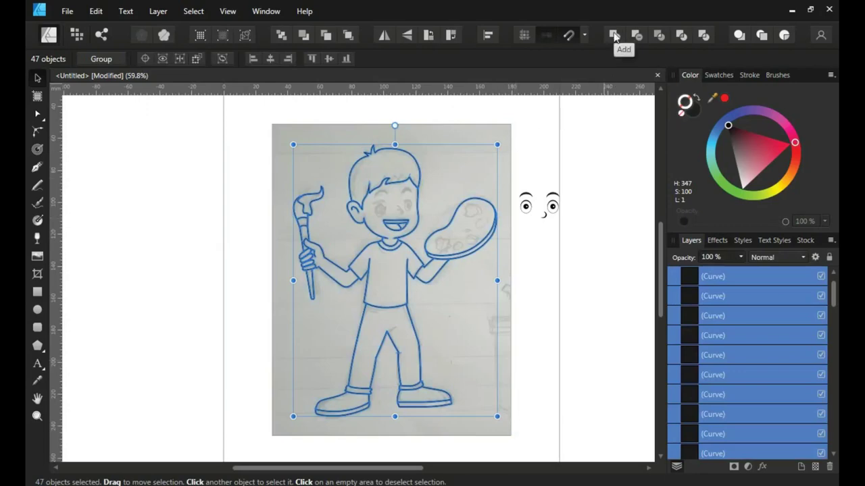
click(614, 36)
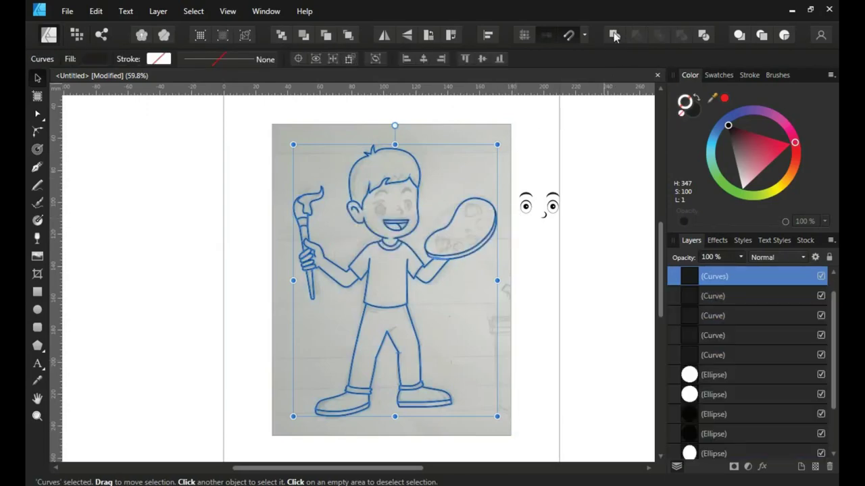
scroll(441, 269, up, 3)
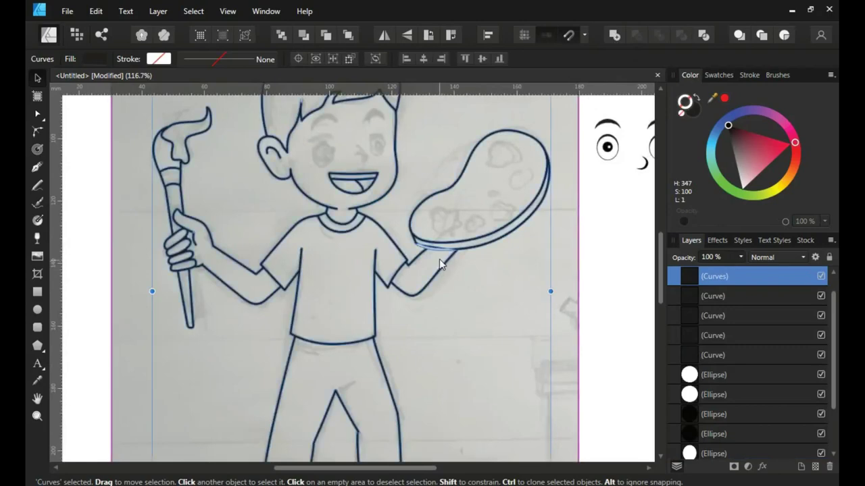
scroll(442, 255, down, 1)
key(ctrl+z)
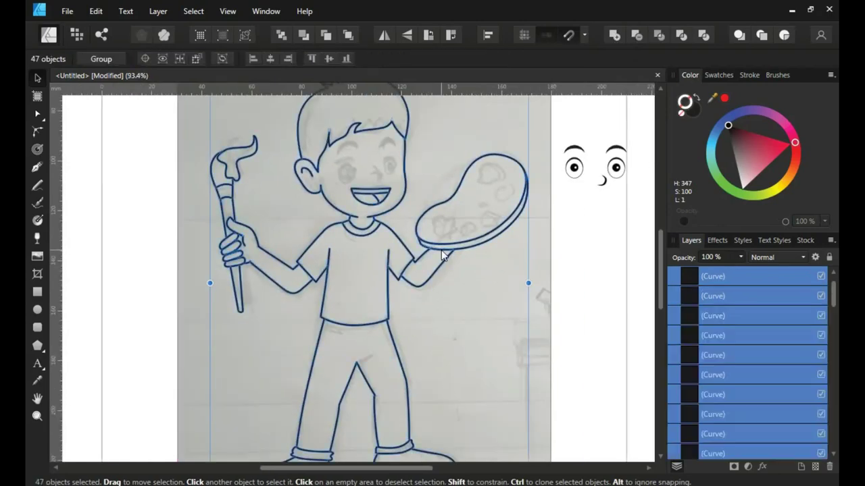
Step: Merge all the expanded outline shapes with the Add operation, leaving out the palette's lower edge curve
scroll(490, 247, up, 3)
click(490, 247)
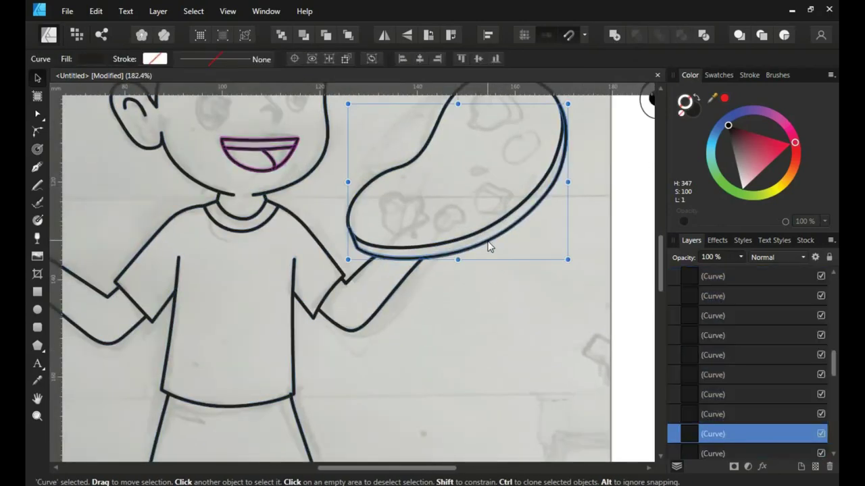
scroll(489, 244, down, 5)
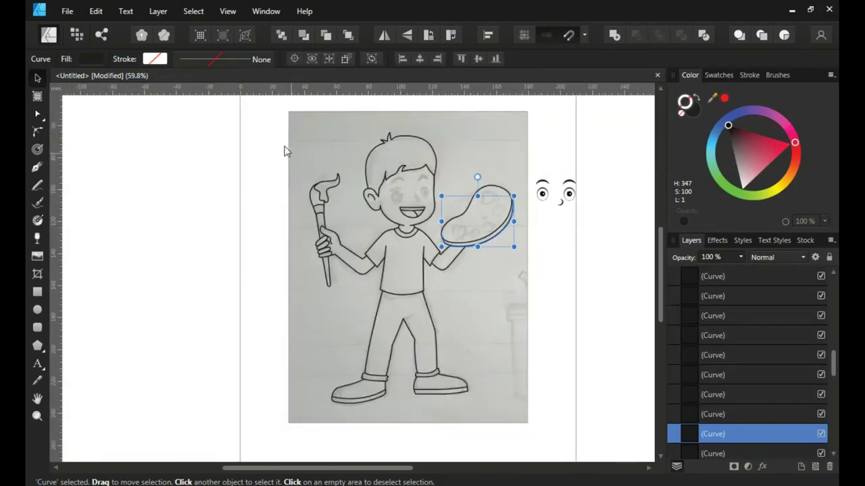
drag(274, 127, 539, 429)
scroll(467, 280, up, 6)
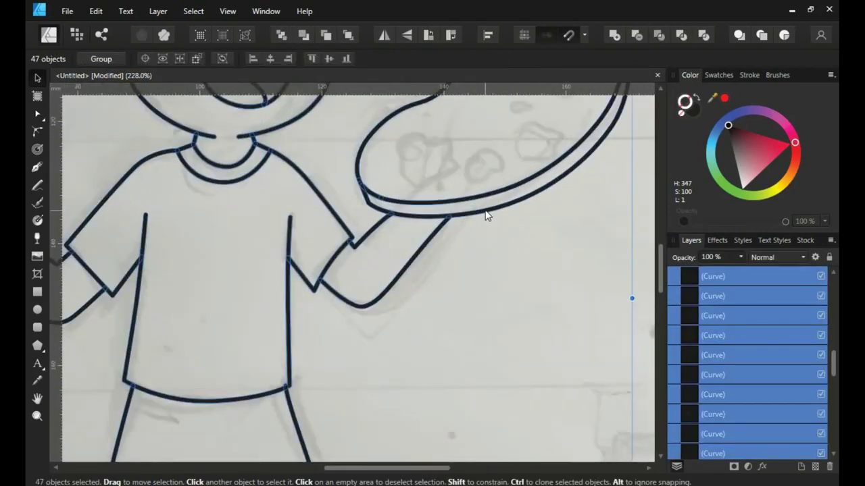
shift+click(486, 215)
scroll(484, 216, down, 6)
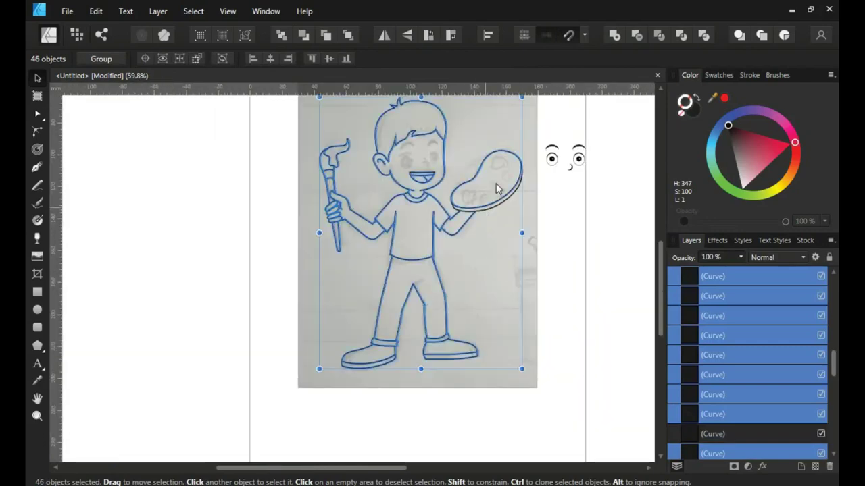
click(614, 35)
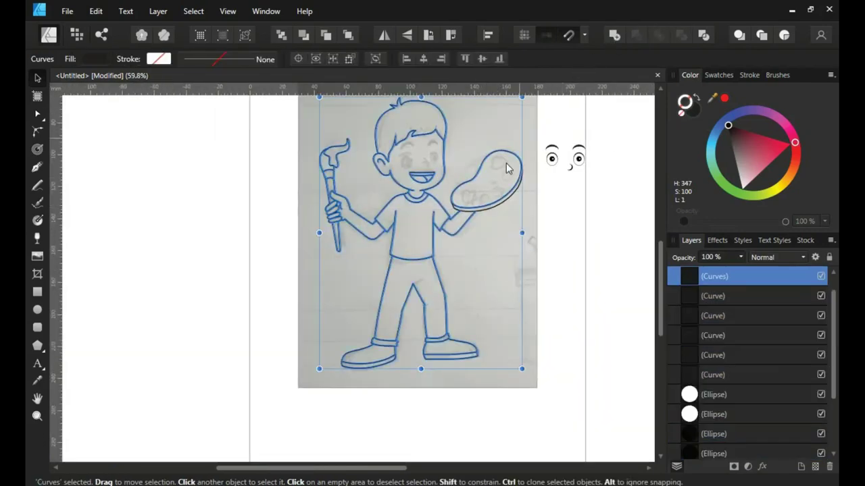
Step: Add the palette's lower edge curve to the merged outline and divide the result into separate shapes
scroll(493, 214, up, 6)
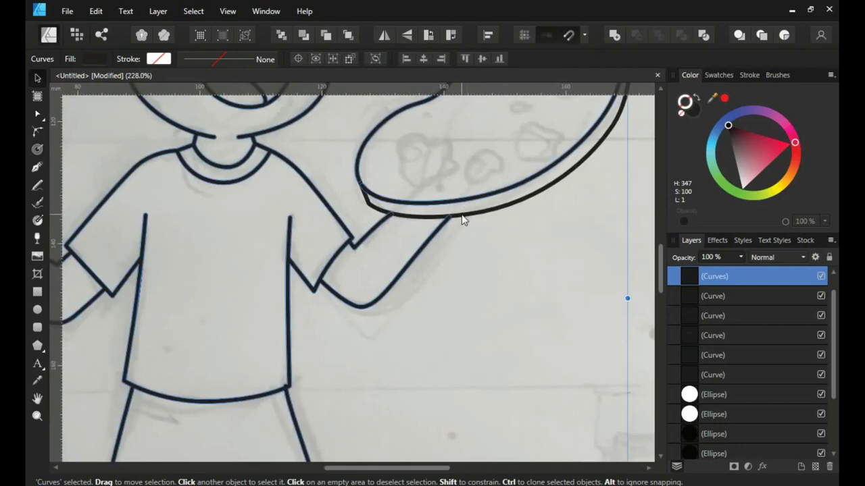
shift+click(463, 217)
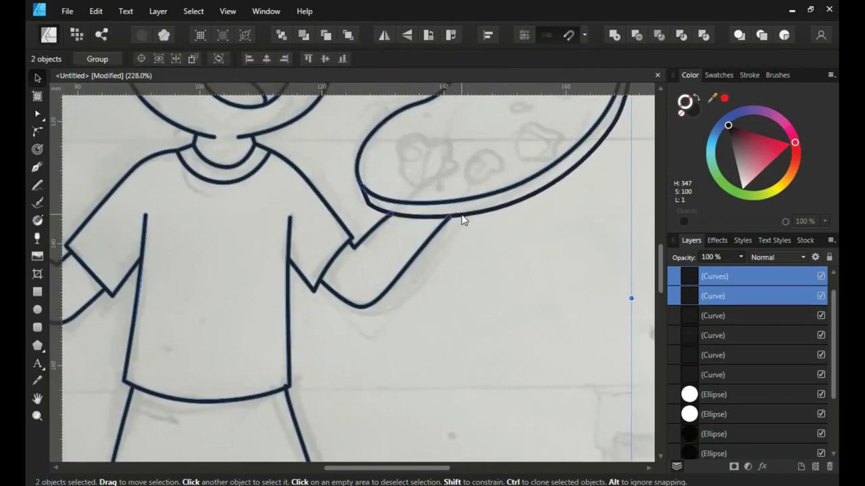
click(614, 35)
scroll(460, 127, down, 5)
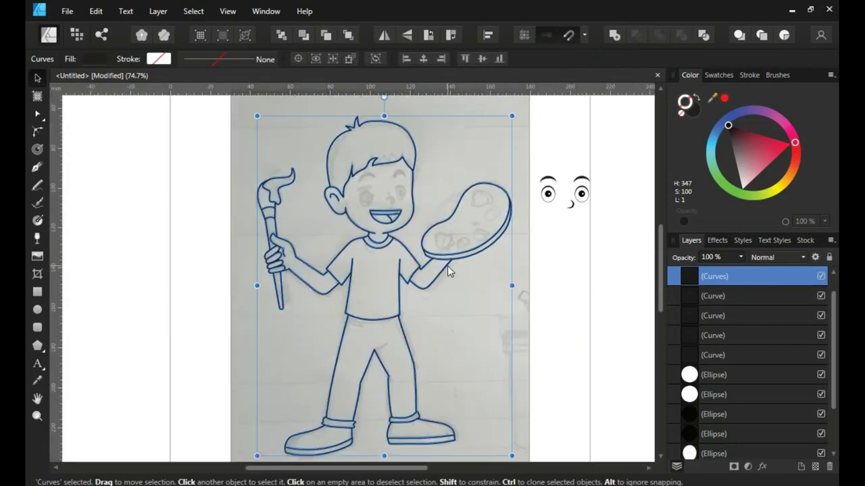
scroll(450, 271, down, 1)
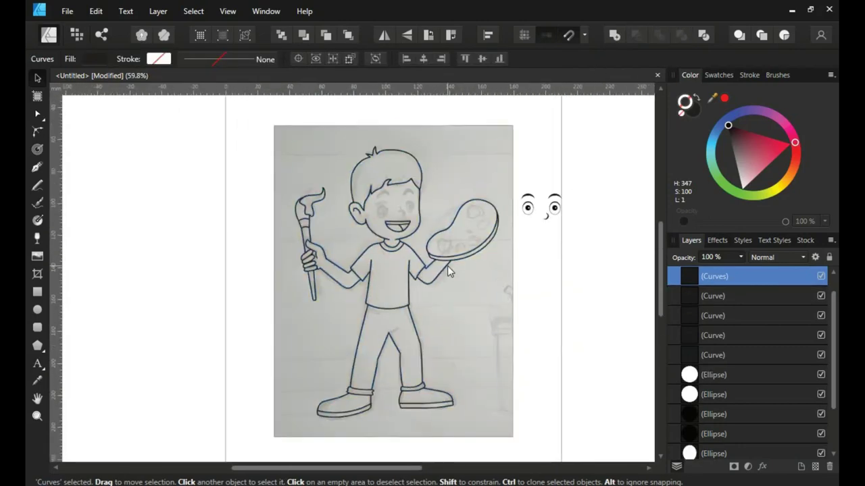
click(704, 35)
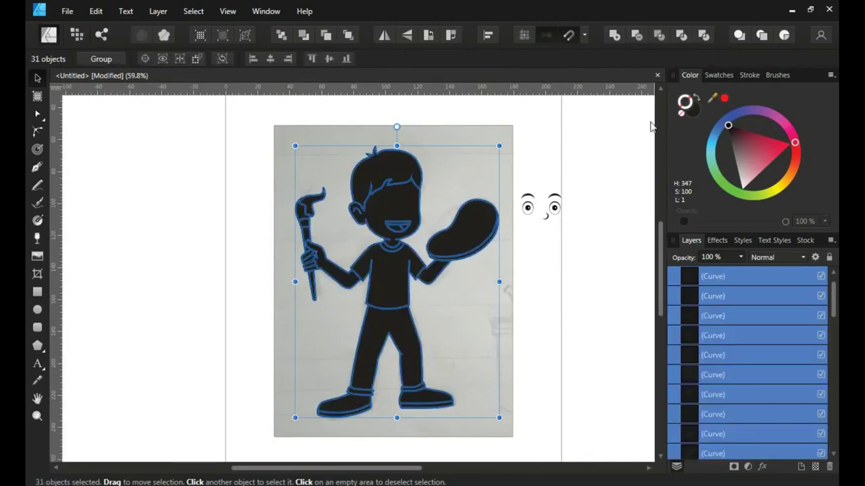
Step: Fill all the divided shapes except the outline with orange (H 30, S 100, L 50)
scroll(747, 364, down, 2)
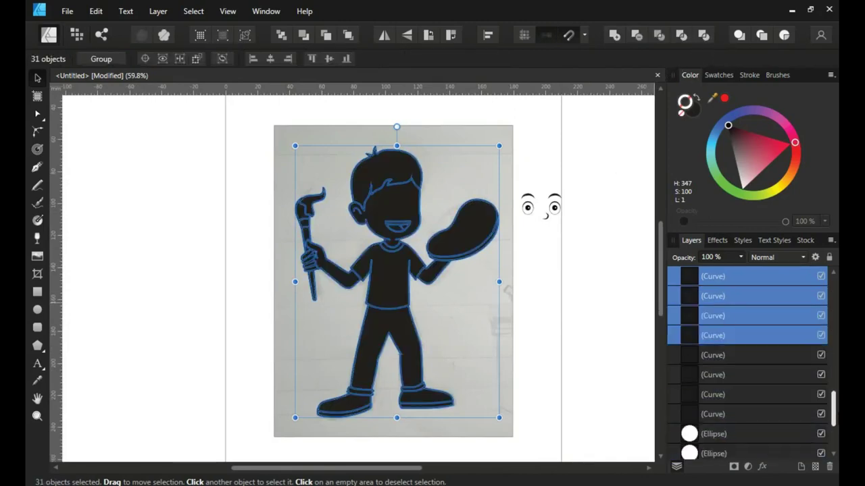
ctrl+click(722, 340)
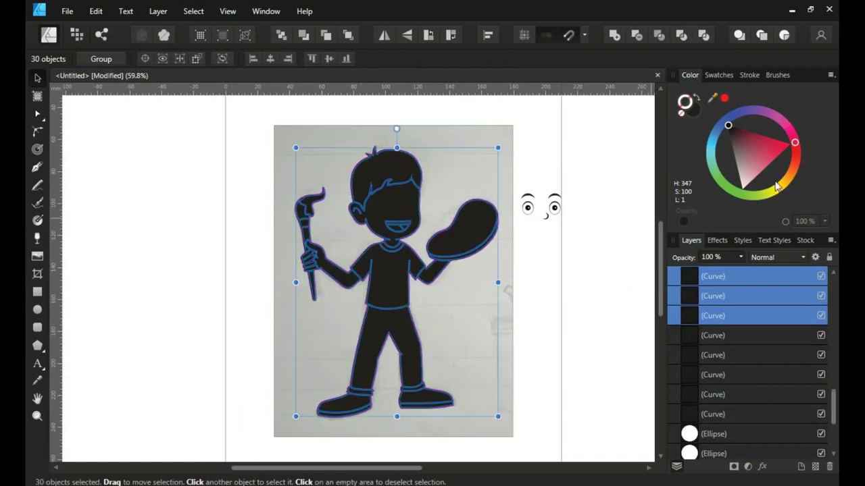
drag(777, 187, 795, 178)
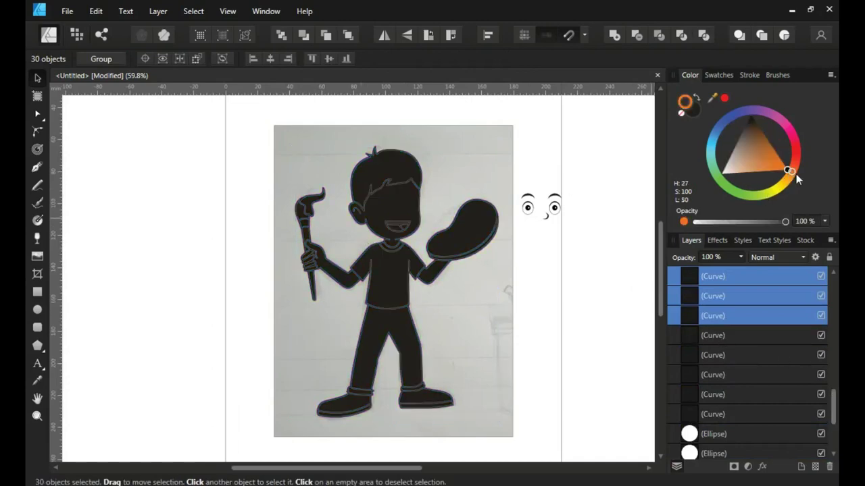
click(696, 112)
drag(784, 163, 791, 167)
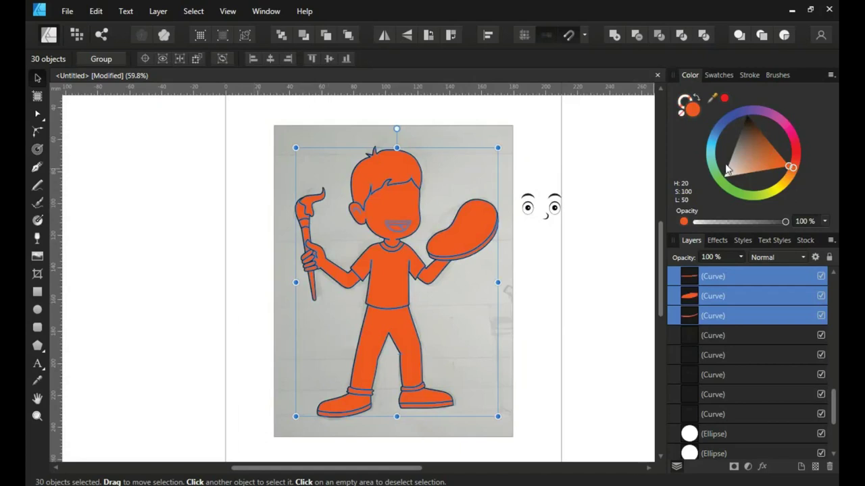
drag(795, 174, 794, 184)
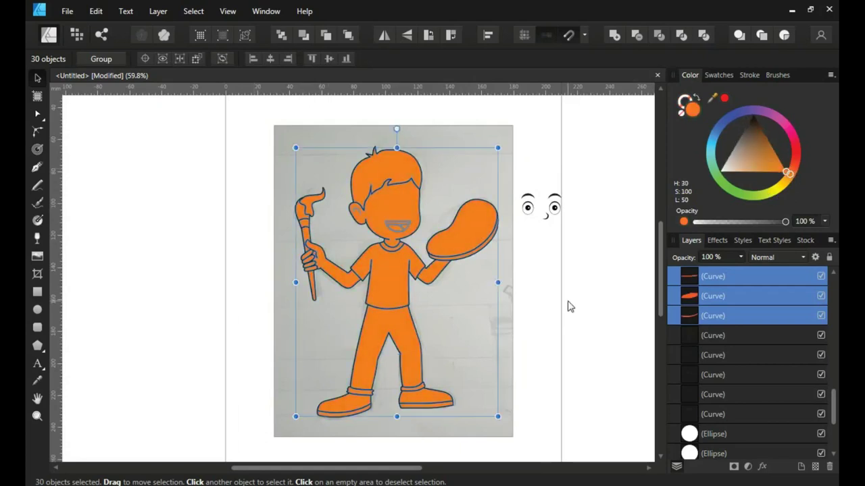
click(529, 277)
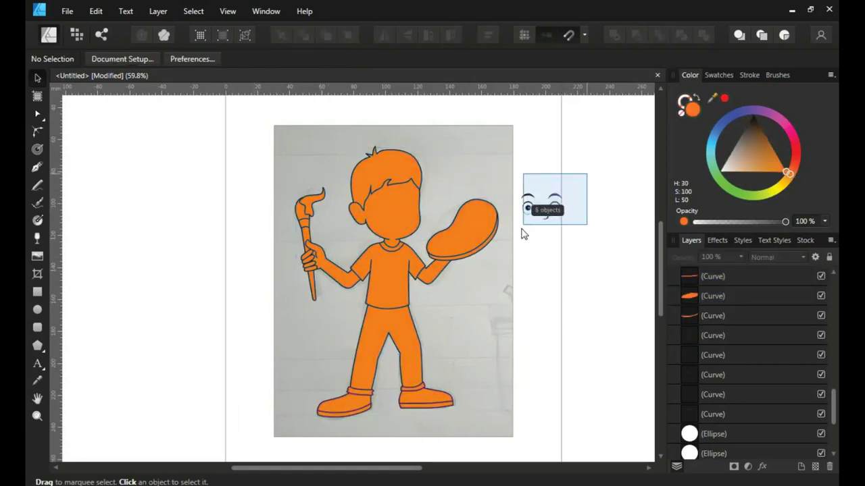
Step: Move the eyes, eyebrows and nose back onto the face and bring them to the front
drag(517, 239, 517, 237)
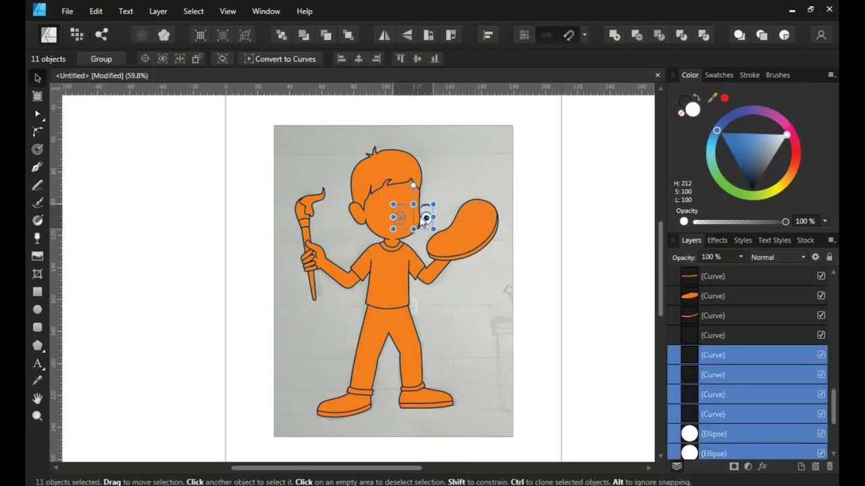
drag(424, 222, 401, 209)
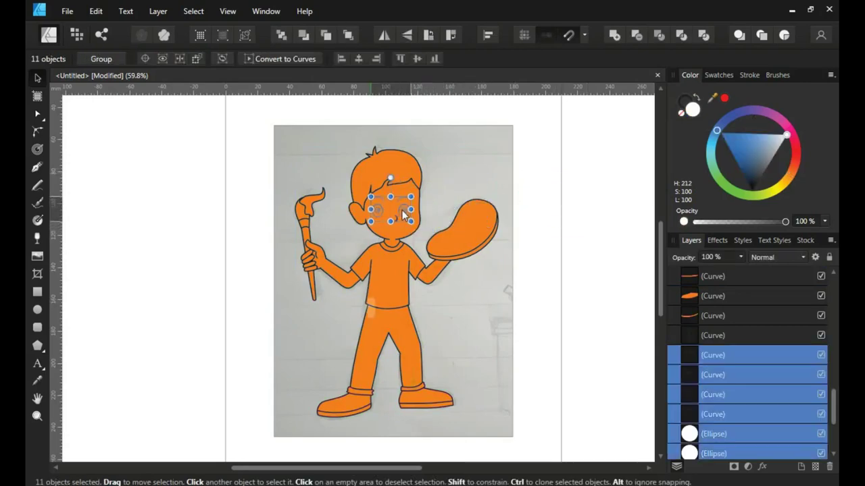
click(349, 36)
scroll(404, 212, up, 4)
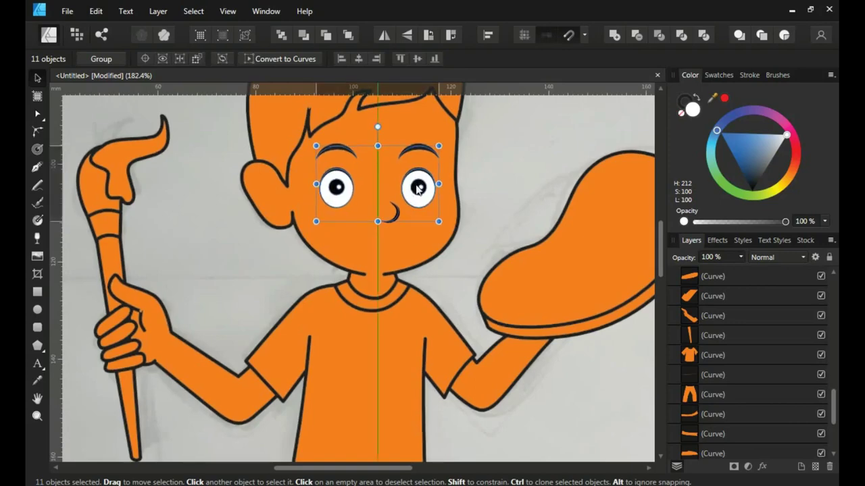
Step: Fill the mouth and the ear's inner line with black, and adjust the facial features' position on the face
click(391, 233)
click(754, 116)
drag(212, 116, 450, 230)
scroll(383, 191, up, 1)
drag(335, 228, 346, 216)
click(181, 142)
click(251, 191)
scroll(540, 171, down, 4)
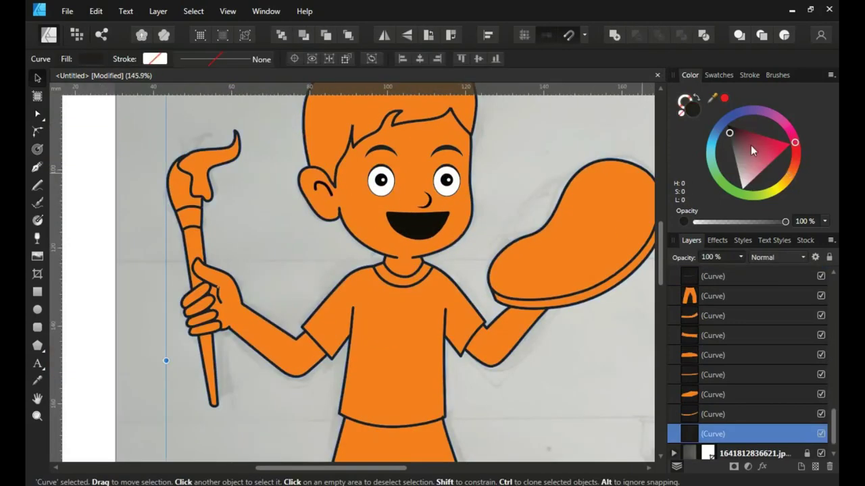
Step: Fill the hair with dark brown (H 30, S 100, L 18) and the face, arms and hand with skin tone (H 30, S 100, L 71)
click(382, 112)
click(768, 136)
click(382, 183)
shift+click(439, 283)
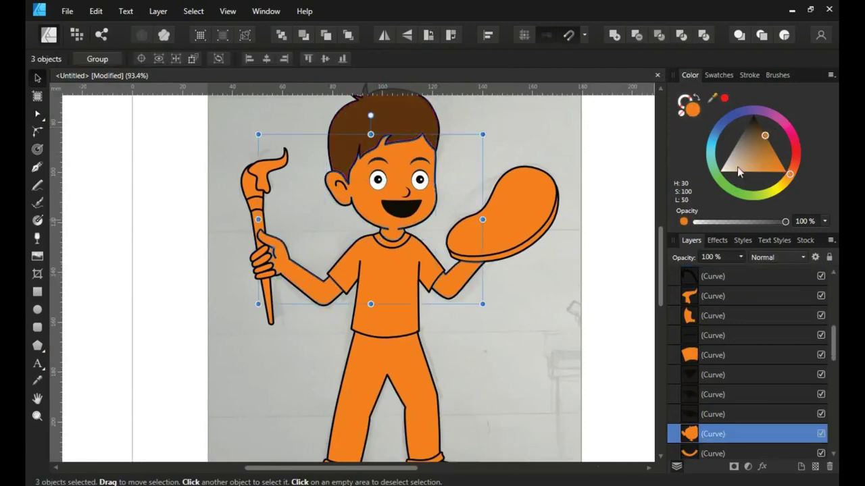
click(758, 171)
scroll(283, 256, up, 4)
drag(228, 178, 337, 277)
Step: Clean up the black outline's nodes where the thumb line meets the palm line
key(a)
scroll(337, 202, up, 5)
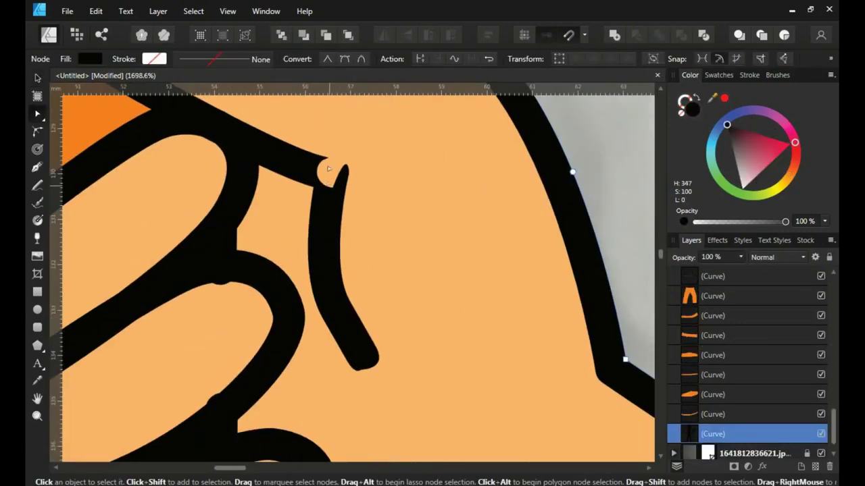
click(317, 170)
scroll(379, 222, down, 6)
key(v)
scroll(482, 222, down, 2)
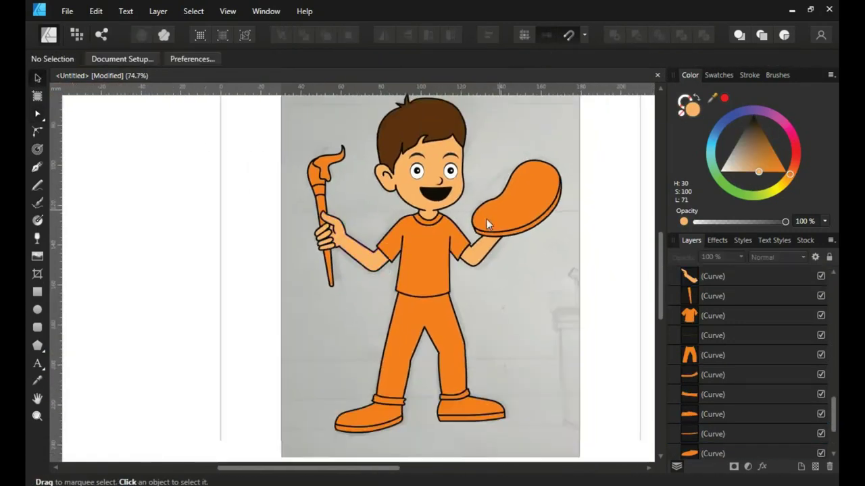
Step: Fill the shirt with blue and the collar with red (H 5, S 100, L 50)
click(405, 250)
click(720, 123)
scroll(419, 230, up, 2)
click(425, 218)
click(785, 190)
click(793, 156)
Step: Fill the teeth with white, the tongue with pink and the mouth's interior with dark red (H 350, S 100, L 21)
scroll(428, 143, up, 2)
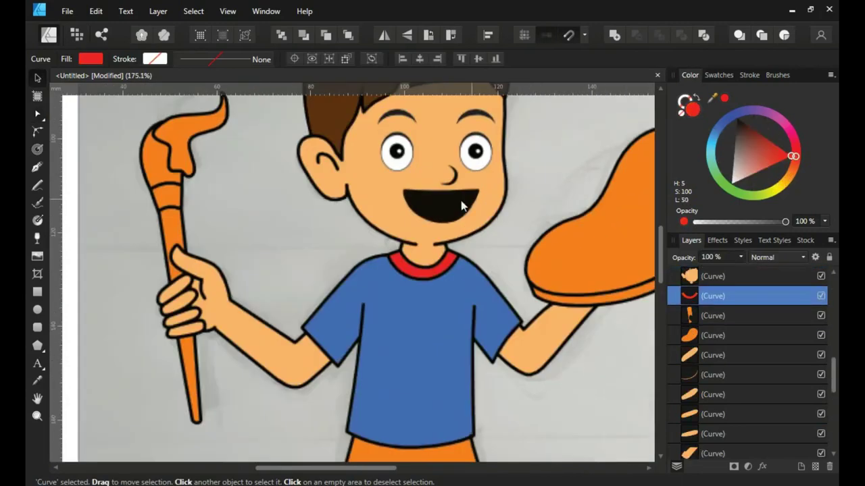
click(459, 202)
click(773, 149)
click(517, 187)
scroll(517, 187, down, 3)
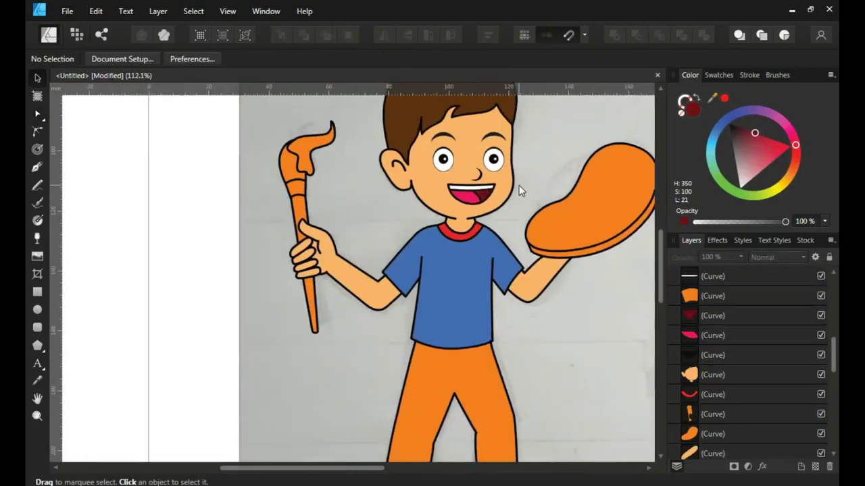
drag(512, 174, 414, 215)
click(193, 11)
click(193, 340)
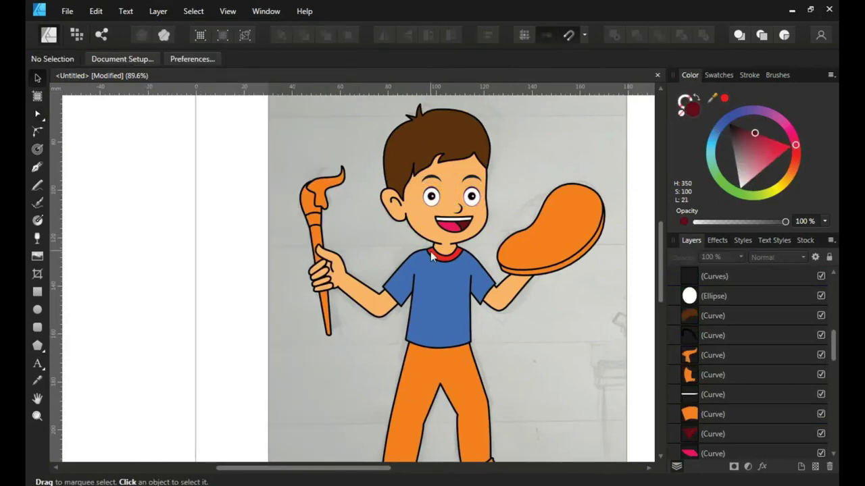
Step: Fill the paintbrush's bristles with grey (H 30, S 0, L 36) and the band below them with light grey
scroll(439, 199, right, 3)
click(210, 162)
click(734, 131)
scroll(223, 155, up, 2)
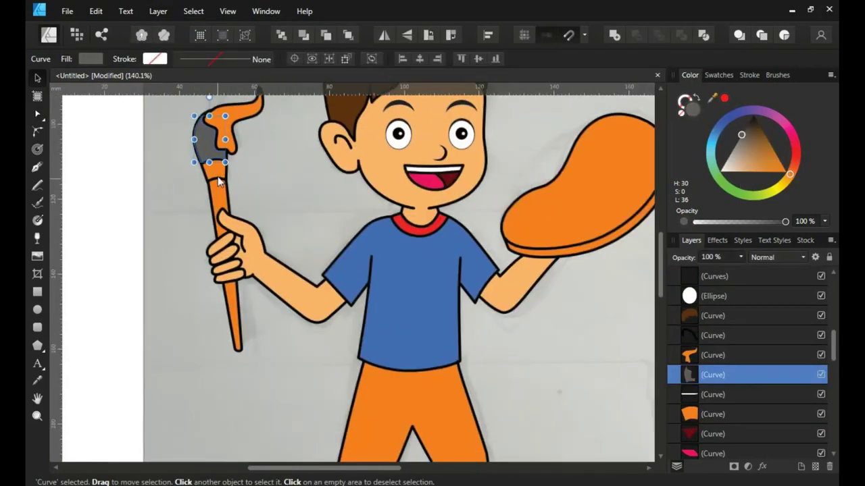
click(712, 414)
click(730, 153)
Step: Fill the trousers and both shoe uppers with dark grey
click(427, 379)
scroll(427, 379, down, 3)
click(741, 130)
click(329, 405)
shift+click(482, 396)
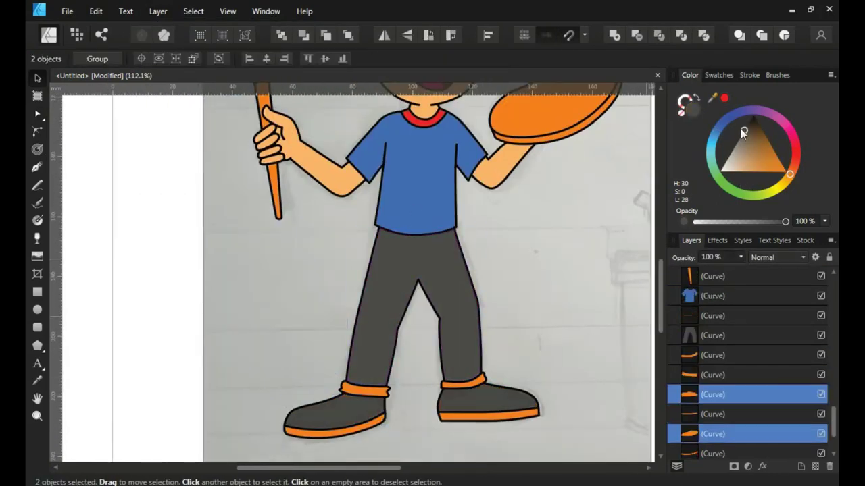
click(740, 129)
Step: Recolour the trousers navy blue and the shirt bright red
click(419, 304)
click(733, 175)
click(415, 176)
drag(790, 139, 810, 160)
Step: Fill the shirt's collar with dark red (H 355, S 100, L 33)
scroll(546, 241, up, 2)
click(423, 118)
drag(765, 144, 823, 158)
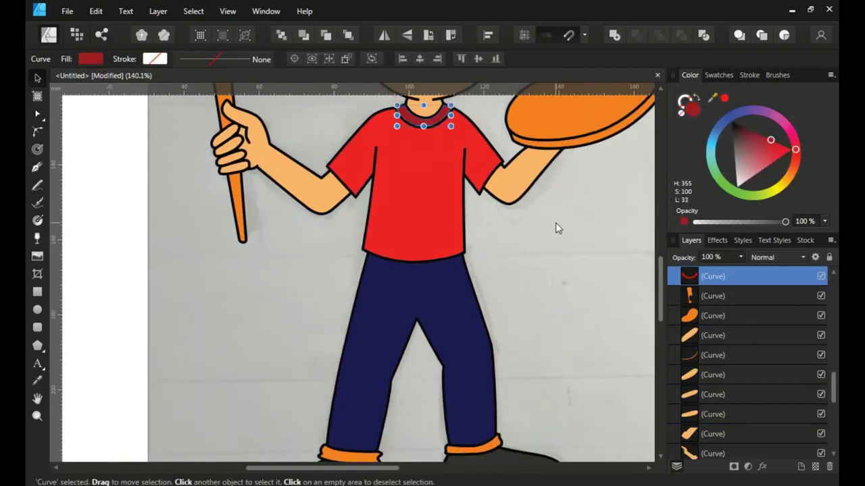
click(555, 224)
Step: Fill both trouser cuffs with blue (H 222, S 100, L 50)
scroll(557, 226, down, 1)
click(384, 366)
shift+click(483, 362)
click(723, 126)
click(507, 297)
Step: Fill the palette's top with light brown and its side edge with darker brown (H 30, S 53, L 36)
scroll(469, 299, down, 2)
scroll(498, 227, up, 3)
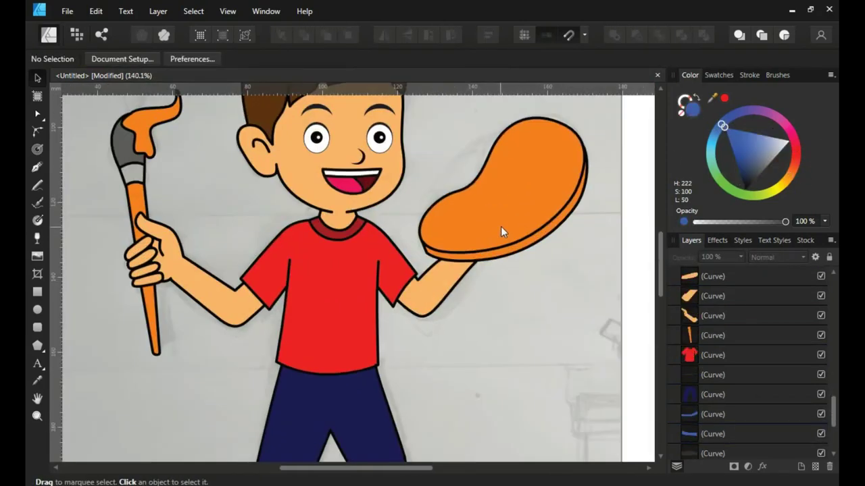
scroll(500, 232, up, 2)
click(517, 250)
mouse_move(762, 154)
mouse_down()
mouse_move(754, 157)
mouse_move(760, 146)
mouse_up()
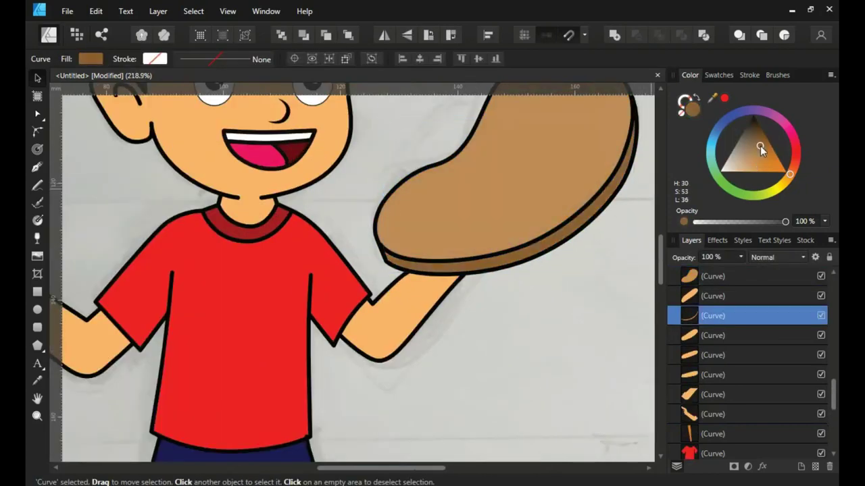
click(594, 217)
Step: Draw a freehand paint blob with the Pencil near the palette's upper end, using a red fill (H 347, S 100, L 50)
scroll(446, 263, down, 2)
scroll(448, 232, down, 1)
scroll(449, 232, up, 2)
click(37, 201)
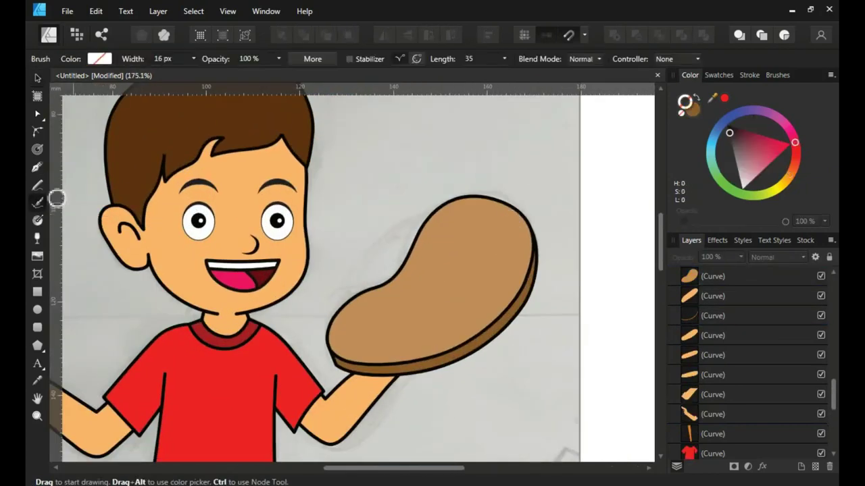
click(37, 185)
scroll(502, 241, up, 4)
mouse_move(496, 177)
mouse_down()
mouse_move(518, 229)
mouse_move(495, 179)
mouse_up()
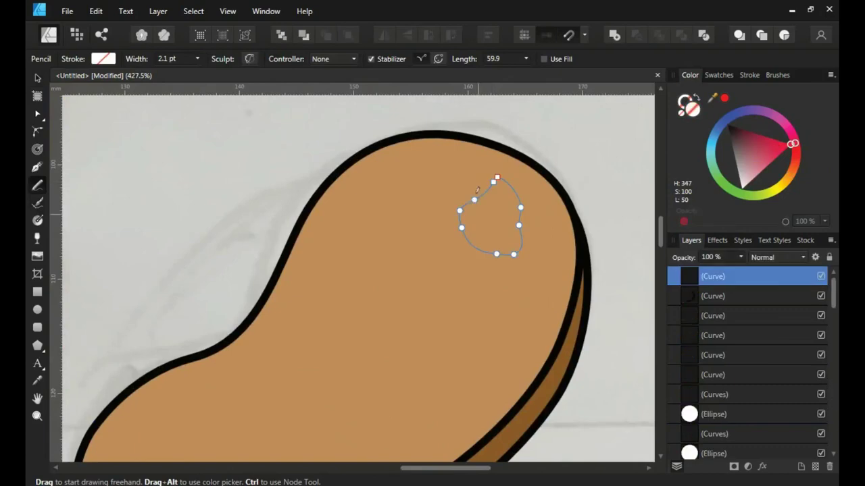
scroll(483, 183, up, 3)
click(544, 59)
Step: Reshape the red paint blob's nodes and handles into an irregular splash
scroll(500, 196, up, 3)
scroll(488, 235, down, 3)
key(a)
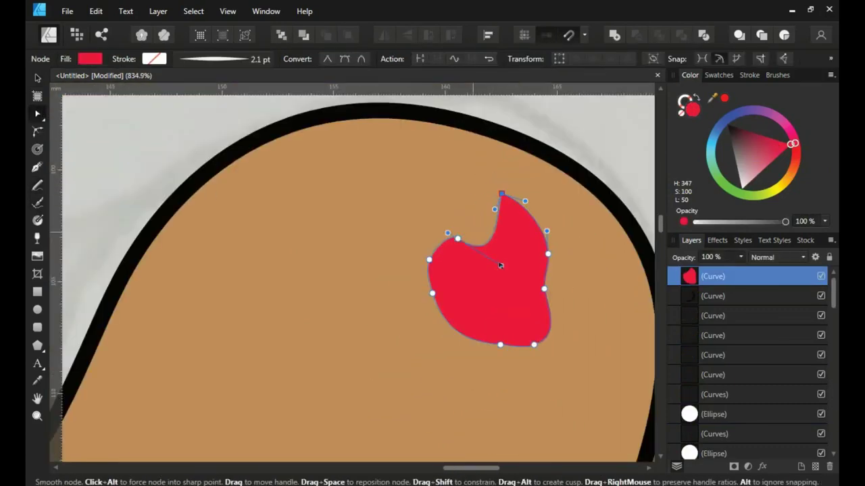
drag(432, 292, 454, 291)
scroll(440, 160, down, 5)
Step: Draw a blue paint blob (H 215, S 100, L 50) below the red one with the Pencil's stabilizer turned off
key(p)
mouse_move(793, 144)
mouse_down()
mouse_move(794, 169)
mouse_move(792, 144)
mouse_up()
scroll(553, 405, down, 3)
ctrl+click(624, 207)
click(720, 129)
scroll(486, 378, up, 2)
click(37, 185)
scroll(523, 236, up, 4)
click(371, 59)
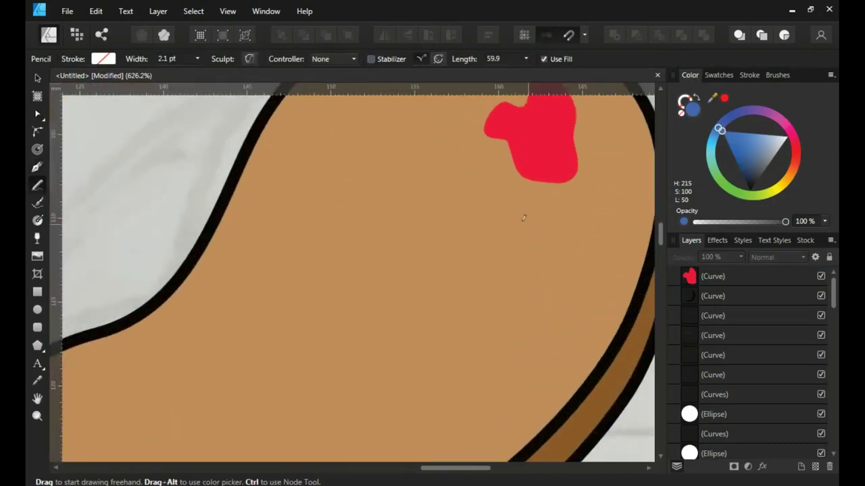
mouse_move(499, 303)
mouse_down()
mouse_move(559, 224)
mouse_move(551, 238)
mouse_up()
drag(491, 353, 542, 236)
Step: Draw a yellow paint blob (H 52, S 100, L 50) below the blue one, dripping over the palette's edge
ctrl+click(542, 236)
mouse_move(789, 175)
mouse_down()
mouse_move(781, 183)
mouse_move(804, 184)
mouse_move(785, 195)
mouse_up()
key(ctrl+z)
ctrl+click(627, 372)
scroll(469, 247, down, 2)
drag(512, 220, 458, 294)
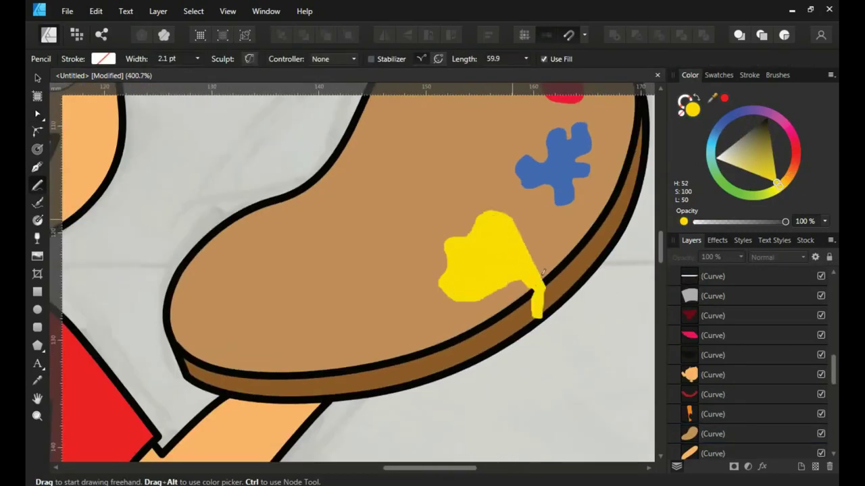
drag(507, 212, 506, 211)
scroll(507, 211, down, 3)
Step: Draw a black paint blob beside the yellow one, dripping over the palette's lower edge
scroll(418, 318, up, 3)
drag(438, 298, 417, 346)
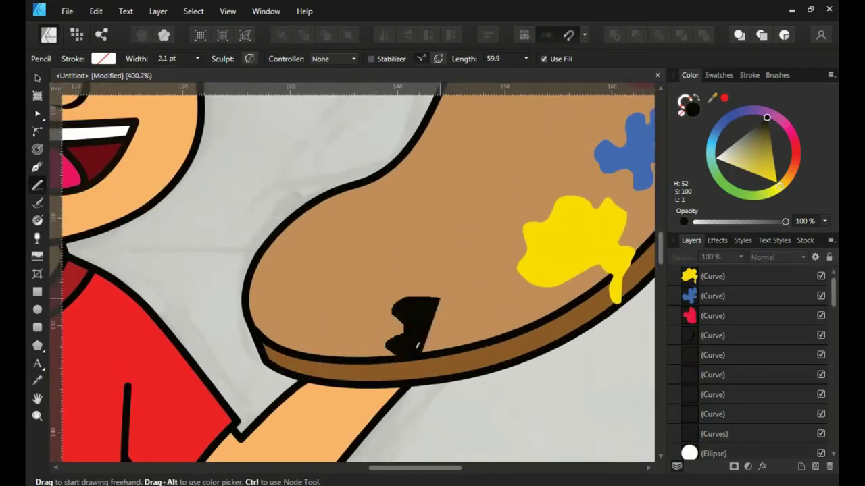
mouse_move(502, 348)
mouse_down()
mouse_move(437, 268)
mouse_move(439, 298)
mouse_up()
scroll(499, 304, down, 3)
Step: Draw a green paint blob at the palette's lower end and a white one beside the red blob
click(733, 192)
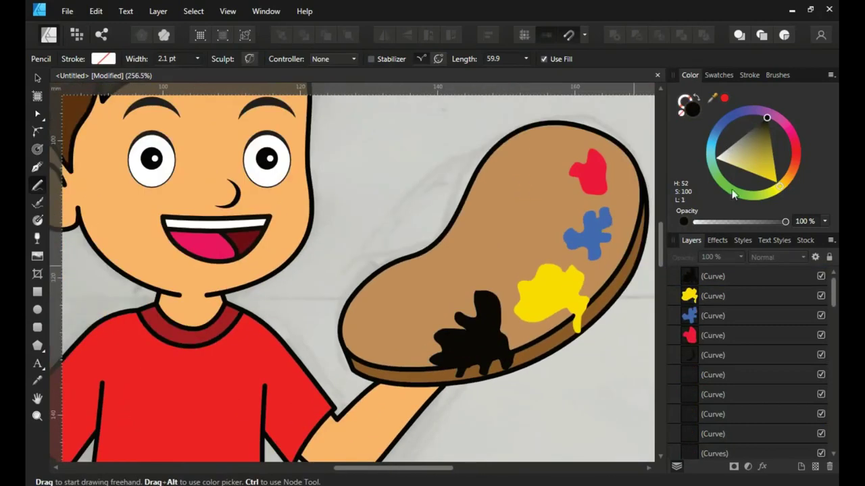
scroll(394, 275, up, 3)
mouse_move(395, 275)
mouse_down()
mouse_move(426, 337)
mouse_move(399, 278)
mouse_up()
scroll(405, 290, down, 1)
scroll(608, 223, up, 1)
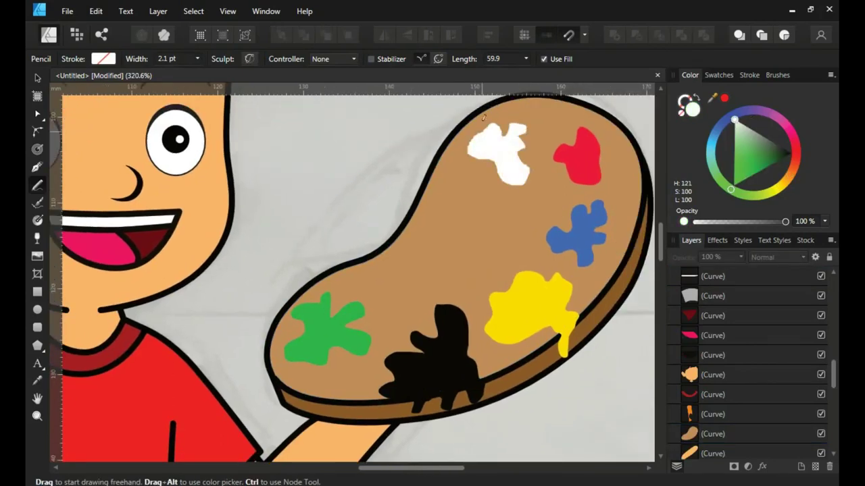
drag(483, 117, 484, 130)
scroll(471, 246, down, 6)
Step: Deselect everything and hide the pencil sketch image layer
click(37, 79)
click(625, 236)
scroll(785, 343, down, 15)
click(821, 434)
scroll(500, 297, down, 1)
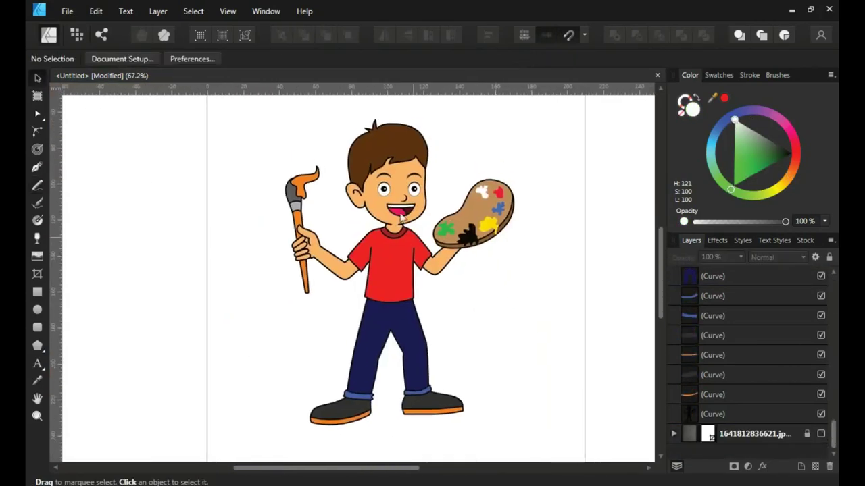
Step: Duplicate the brown hair shape
scroll(401, 217, up, 4)
click(389, 219)
right_click(719, 278)
click(749, 74)
Step: Draw a closed jagged shadow curve with the Pen across the hair and around the face
scroll(381, 264, up, 2)
click(37, 167)
click(264, 229)
drag(308, 250, 308, 270)
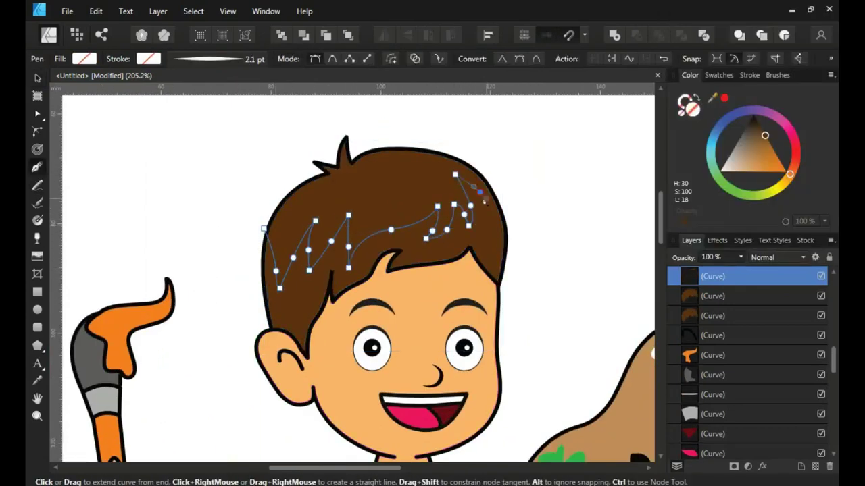
click(195, 351)
click(264, 229)
Step: Intersect the jagged curve with the duplicated hair shape and fill the result with a darker brown
click(38, 79)
click(398, 196)
shift+click(541, 252)
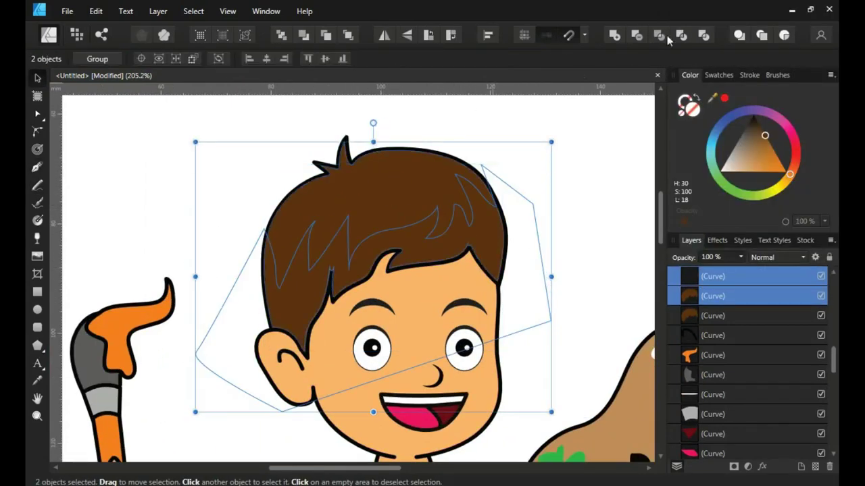
click(659, 35)
drag(765, 135, 762, 128)
click(574, 173)
Step: Merge the face, arm and hand skin shapes into one and duplicate the merged shape
scroll(378, 230, down, 4)
scroll(378, 230, down, 2)
click(430, 251)
shift+click(303, 338)
shift+click(442, 341)
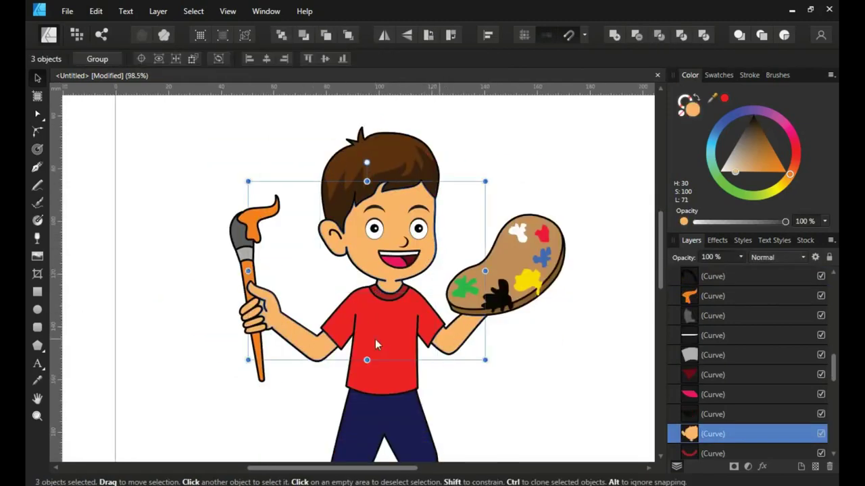
click(615, 36)
scroll(395, 325, up, 1)
right_click(756, 429)
click(709, 203)
Step: Draw a closed shadow curve with the Pen along the forehead, the face's far side, the chin and the neck
click(37, 167)
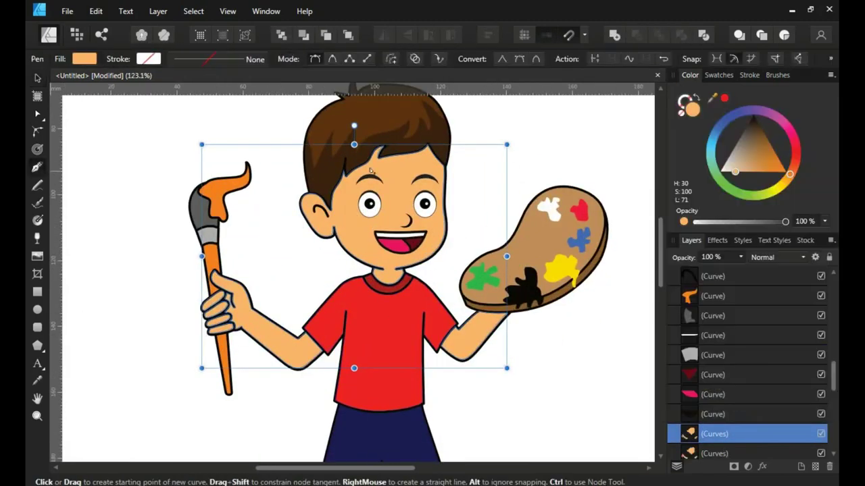
scroll(361, 165, up, 2)
click(377, 170)
click(405, 162)
click(437, 166)
click(463, 273)
click(400, 322)
click(406, 368)
click(489, 363)
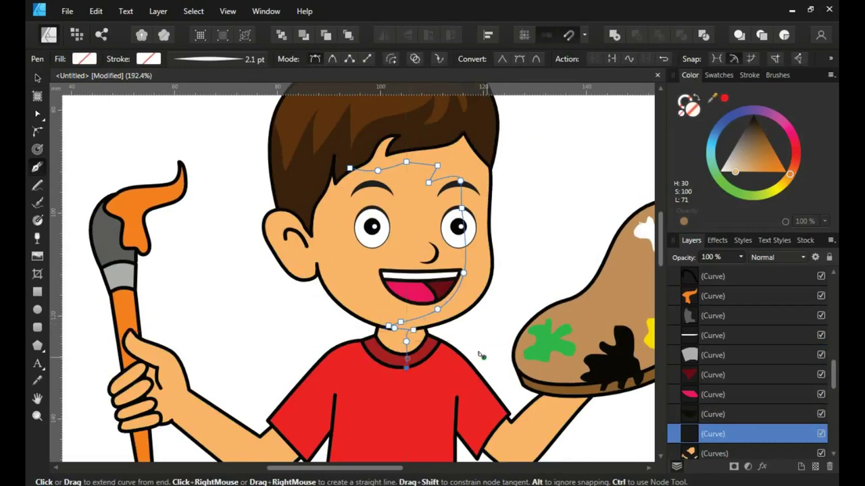
click(553, 172)
click(389, 115)
click(345, 164)
Step: Draw closed shadow curves with the Pen over the undersides of both arms and the brush-holding hand's fingers
scroll(468, 261, down, 2)
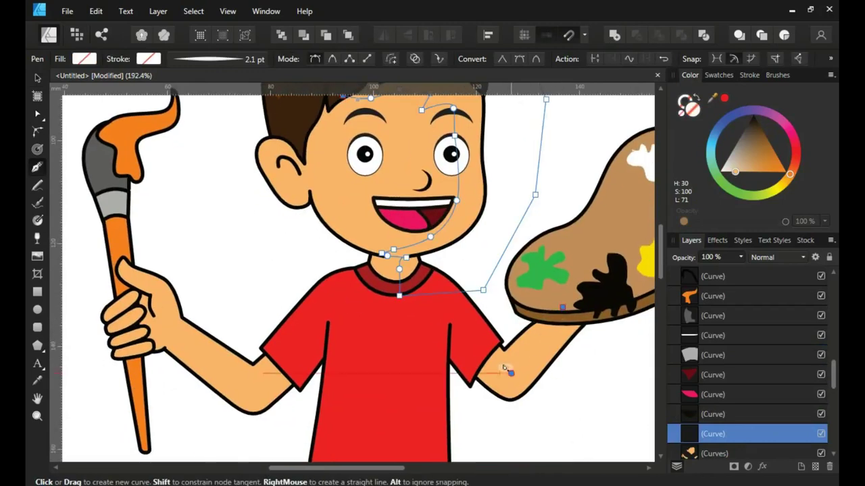
click(468, 349)
click(205, 363)
click(249, 390)
click(279, 356)
click(337, 411)
click(195, 432)
click(94, 389)
click(103, 290)
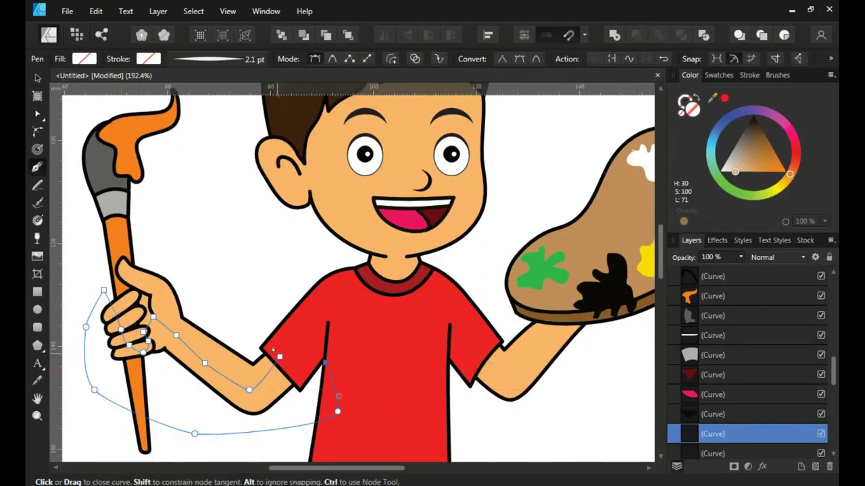
Step: Close the arm shadow curve, intersect the shadow curves with the duplicated skin shape and fill the result with a darker skin tone
click(204, 358)
click(750, 166)
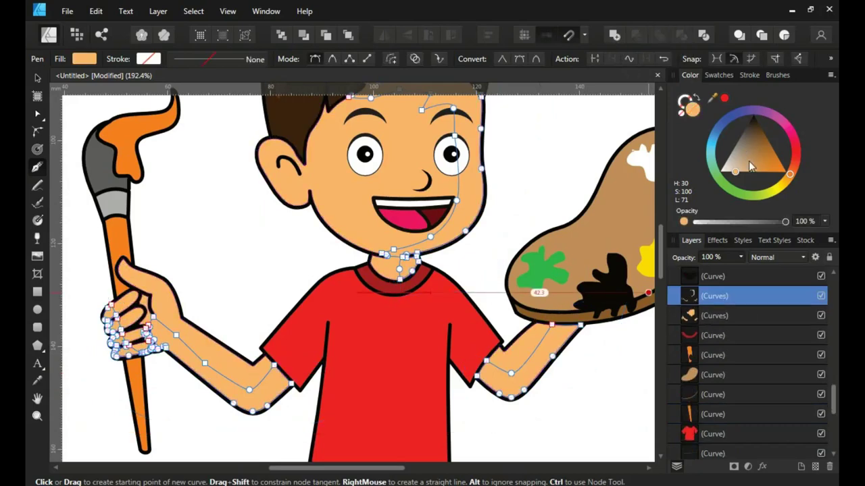
Step: Recolour the paint on the brush tip yellow (H 54, S 100, L 50)
scroll(358, 270, down, 3)
click(198, 207)
click(231, 194)
click(213, 233)
click(197, 206)
click(776, 185)
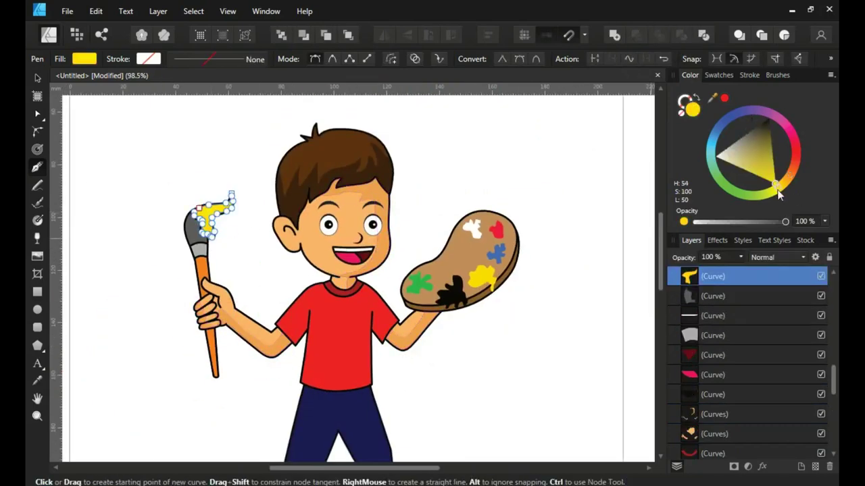
Step: Duplicate the red shirt shape and draw a jagged closed shadow curve with the Pen over the sleeves' undersides, the sides and the hem
scroll(393, 264, up, 5)
key(v)
click(393, 267)
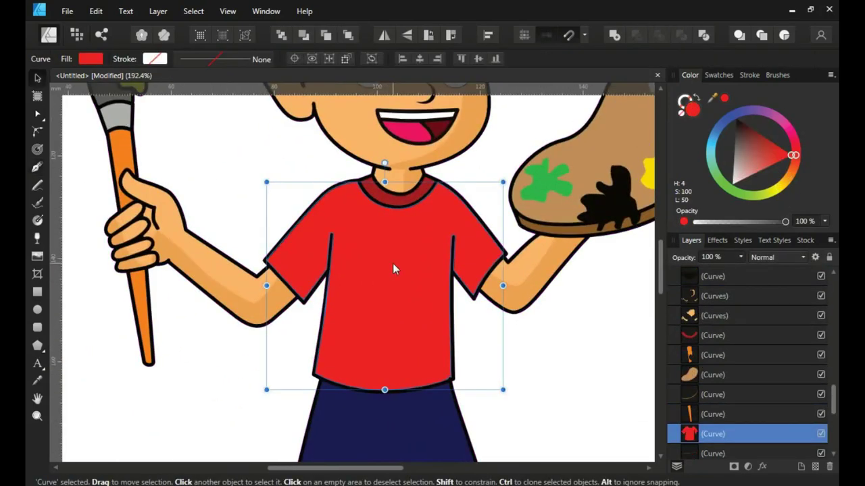
key(p)
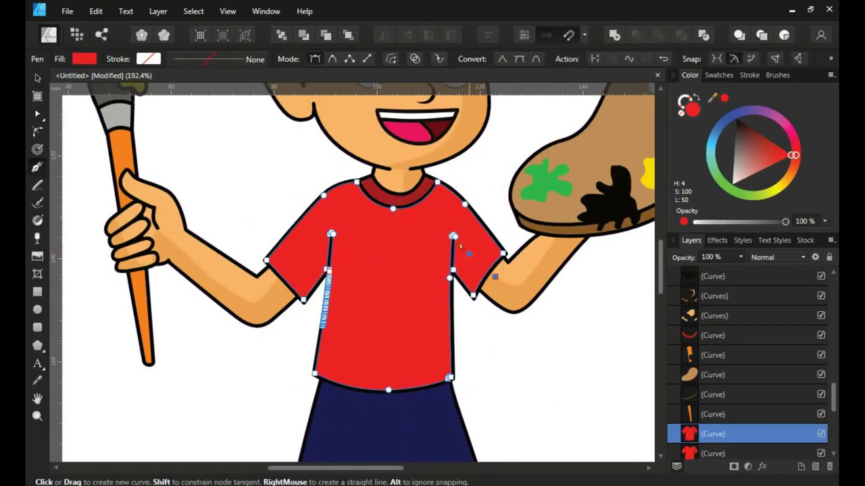
click(495, 277)
click(469, 254)
click(450, 218)
click(438, 254)
click(331, 232)
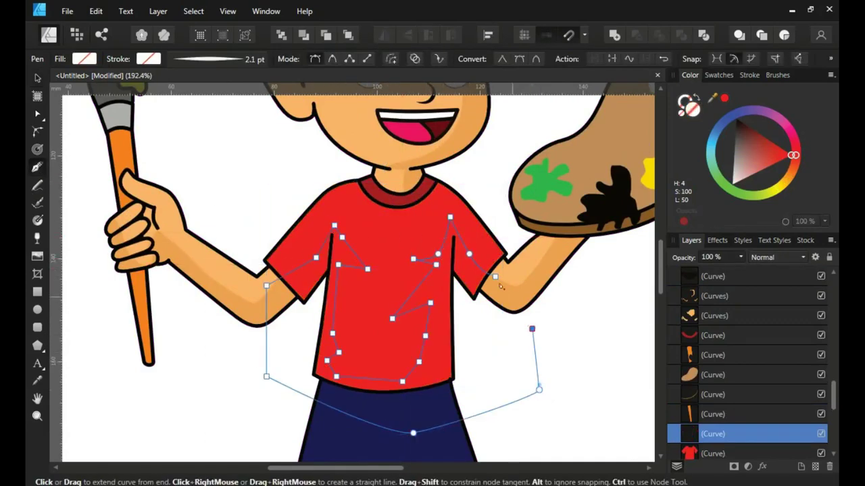
Step: Intersect the shadow curve with the duplicated shirt shape and fill the result with dark red (H 4, S 85, L 27)
key(v)
click(755, 139)
click(658, 35)
click(761, 138)
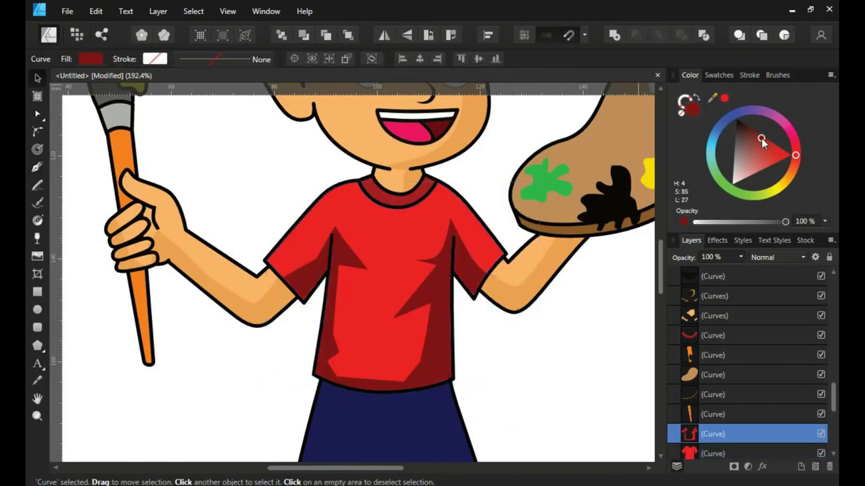
Step: Duplicate the navy trousers shape and draw a jagged closed shadow curve with the Pen along the inner sides of both legs
scroll(380, 335, down, 5)
click(439, 361)
scroll(368, 458, up, 3)
click(405, 281)
key(p)
scroll(354, 298, up, 2)
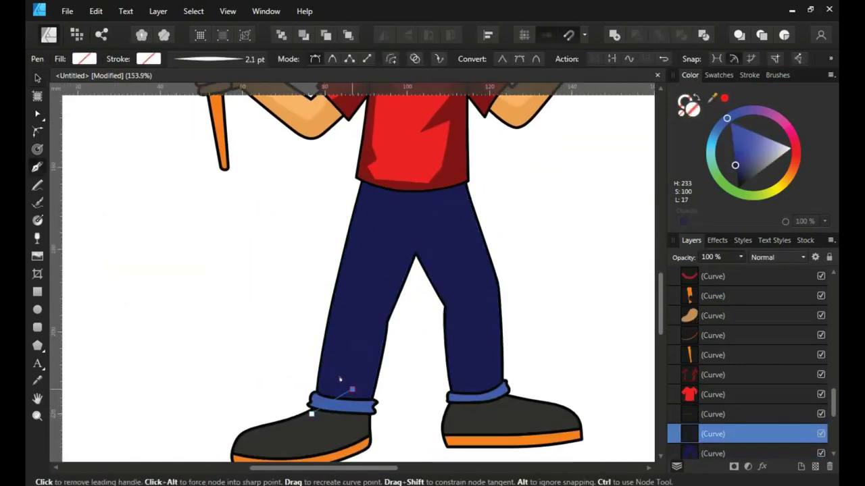
click(312, 414)
click(352, 389)
click(373, 345)
click(401, 259)
click(440, 233)
click(441, 271)
click(479, 313)
Step: Intersect the leg shadow curve with the duplicated trousers shape and fill the result with a darker navy
key(v)
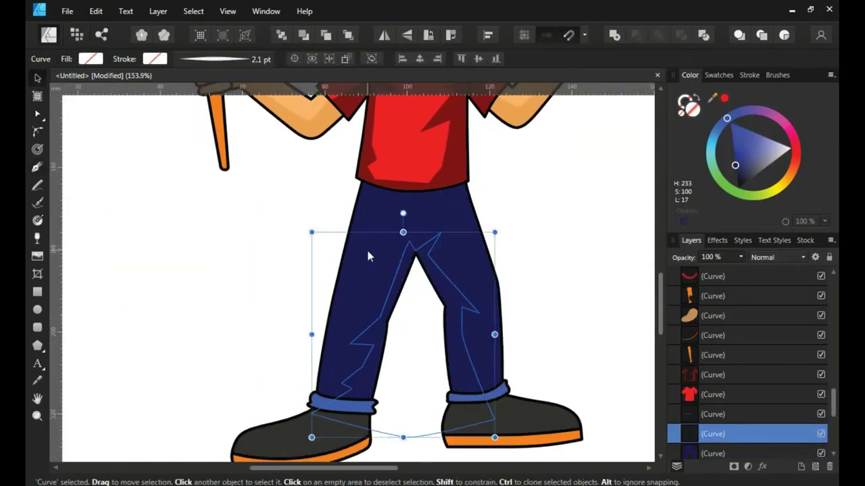
click(738, 174)
key(ctrl+d)
Step: Select both parts of the paintbrush handle and recolour them light yellow
scroll(459, 243, down, 5)
scroll(458, 243, up, 5)
click(712, 296)
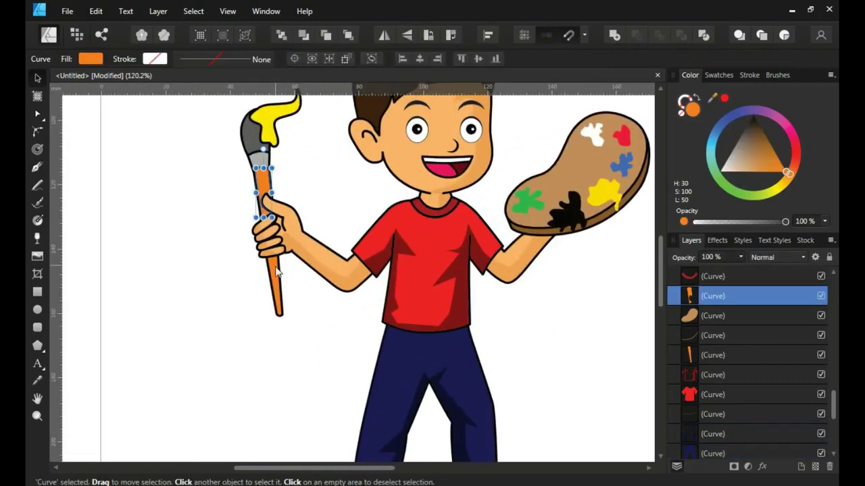
shift+click(712, 354)
key(ctrl+k)
mouse_move(746, 176)
mouse_down()
mouse_move(792, 183)
mouse_move(755, 187)
mouse_up()
Step: Recolour the paint on the brush tip green (H 110, S 100, L 50)
click(712, 276)
click(800, 155)
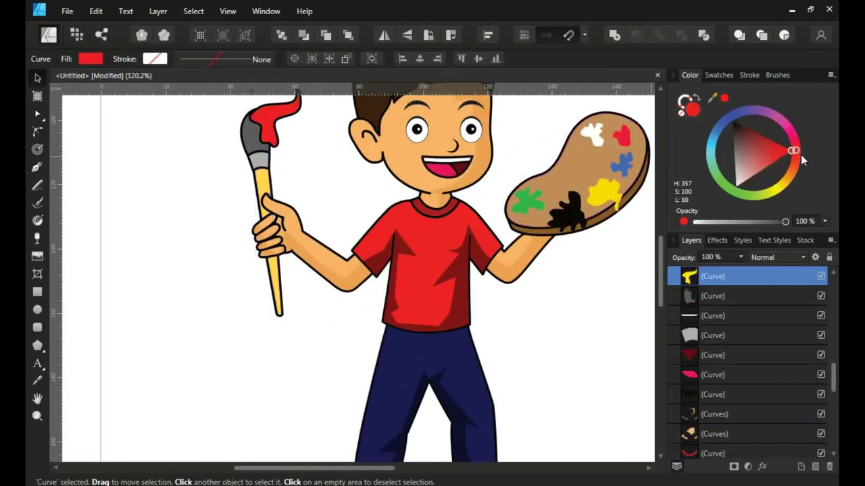
drag(800, 155, 738, 192)
key(ctrl+d)
scroll(426, 290, down, 3)
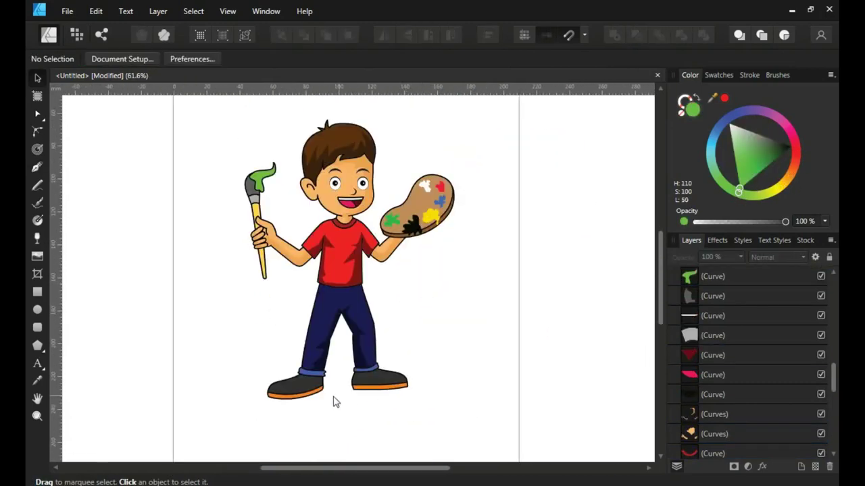
Step: Merge the dark upper shapes of both shoes into one and duplicate the merged shape
scroll(319, 390, up, 4)
click(297, 379)
shift+click(449, 363)
click(614, 35)
key(ctrl+j)
Step: Draw a closed shadow curve with the Pen across the lower and heel areas of both shoes
click(37, 167)
mouse_move(298, 341)
mouse_down()
mouse_move(298, 373)
mouse_move(269, 382)
mouse_up()
drag(236, 388, 219, 390)
click(189, 394)
click(385, 426)
click(550, 408)
click(557, 363)
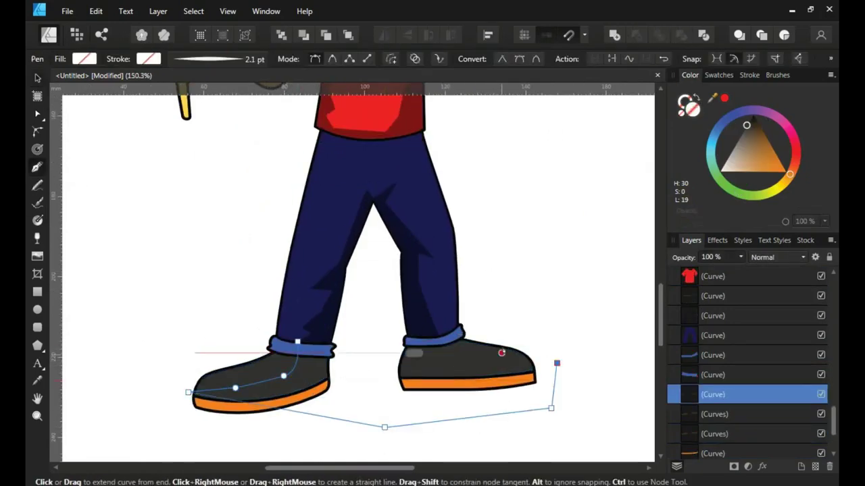
click(531, 353)
drag(472, 363, 445, 356)
Step: Intersect the shadow curve with the duplicated shoe shape and fill the result with near-black
click(736, 335)
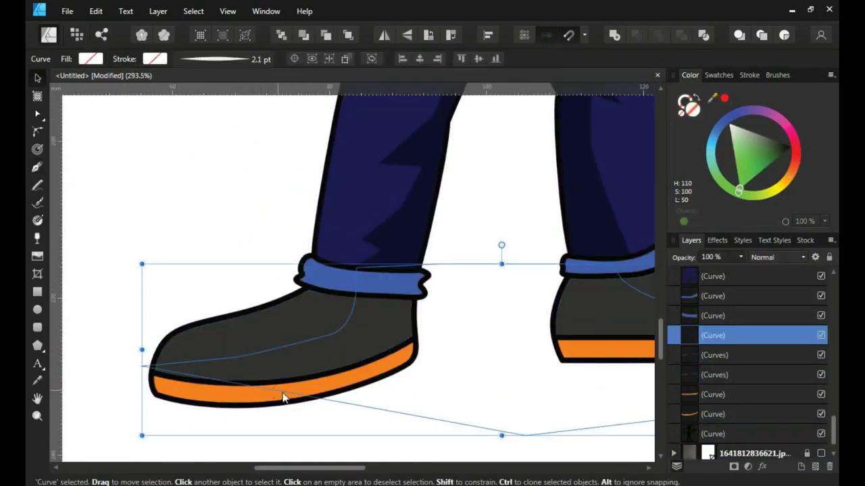
key(a)
key(v)
shift+click(736, 355)
click(659, 35)
click(750, 122)
Step: Select the orange soles of both shoes and recolour them white
click(378, 366)
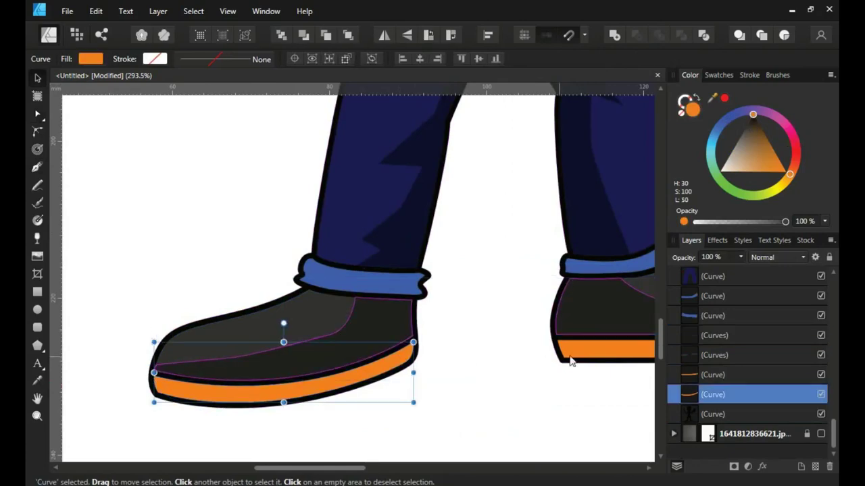
shift+click(570, 354)
click(720, 172)
click(486, 265)
scroll(486, 265, down, 7)
drag(500, 243, 423, 345)
key(ctrl+space)
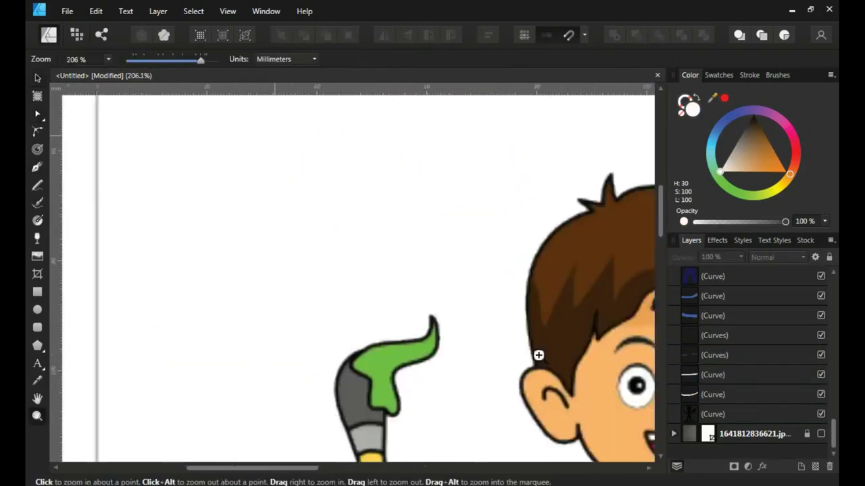